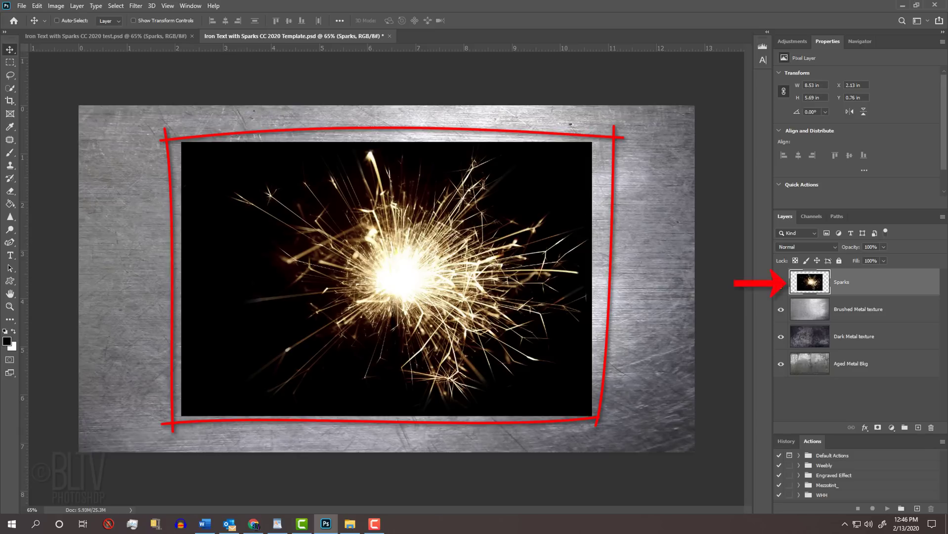
Turn off visibility of the Sparks, Brushed Metal texture and Dark Metal texture layers
key(ctrl+comma)
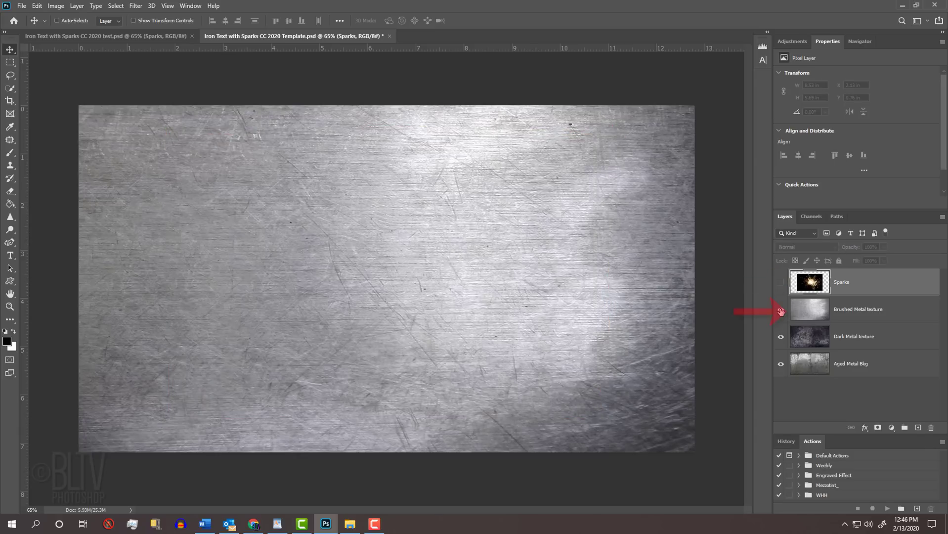
click(780, 309)
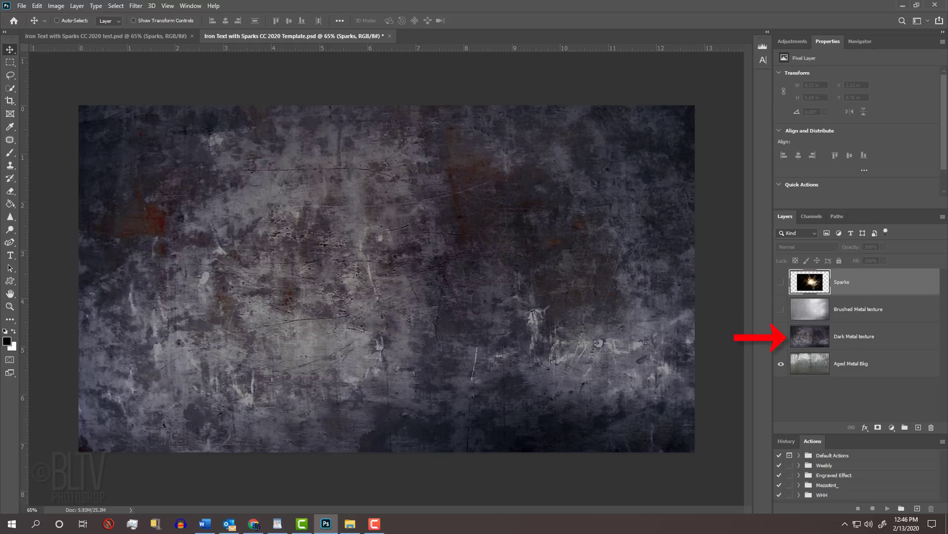
click(781, 336)
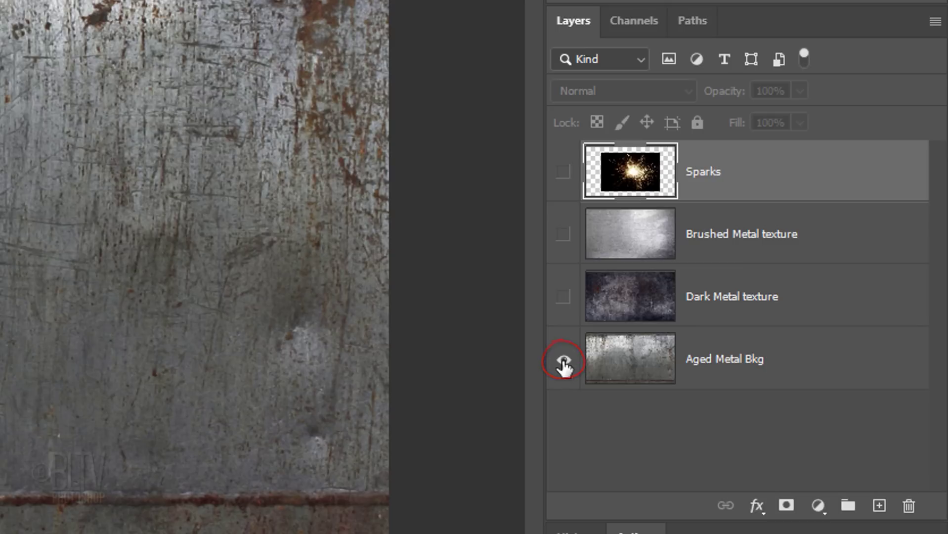
With Aged Metal Bkg active, switch to the Horizontal Type Tool and reset default black/white colours
click(631, 365)
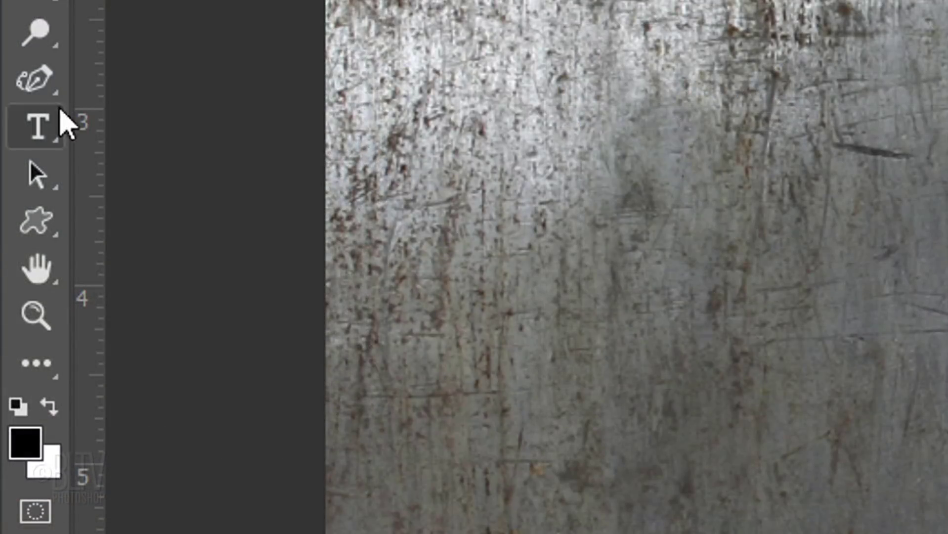
right_click(54, 126)
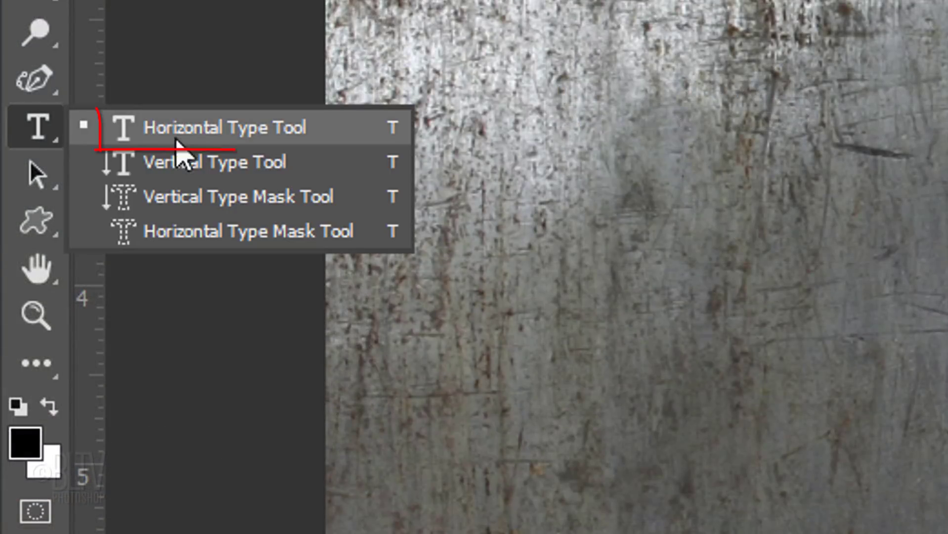
click(204, 134)
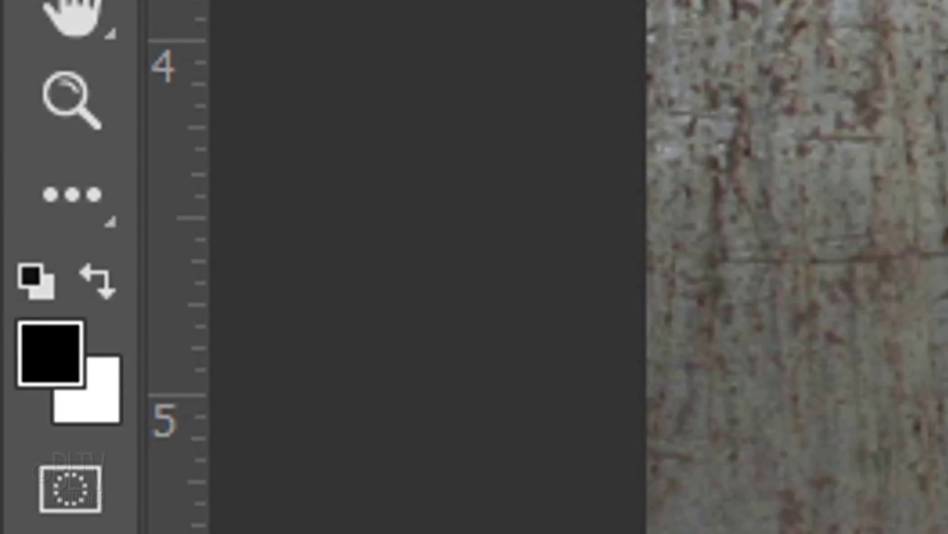
key(d)
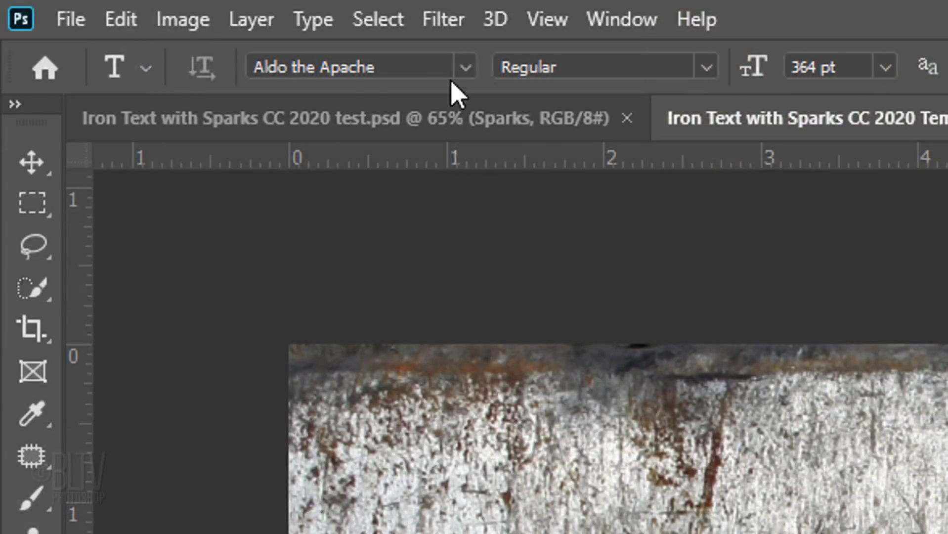
Set the font to Aldo the Apache Regular by searching 'ALDO'
click(421, 68)
text(ALDO)
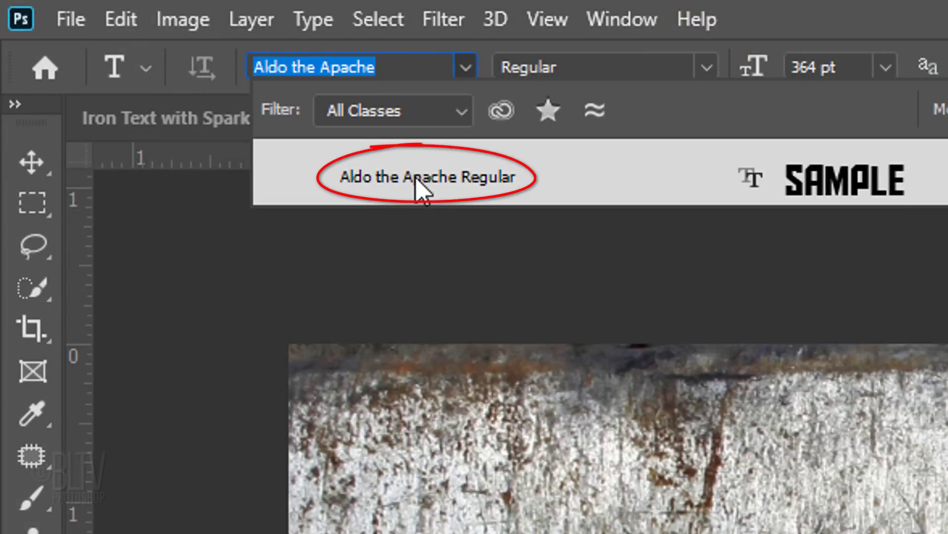
click(418, 180)
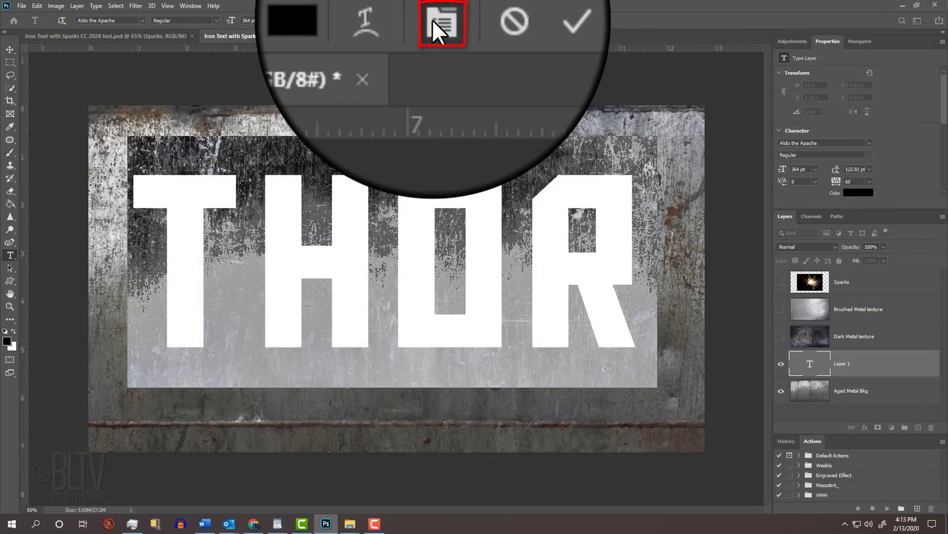
Open the Character panel for THOR, showing tracking 60 and leading 122.92 pt
click(434, 20)
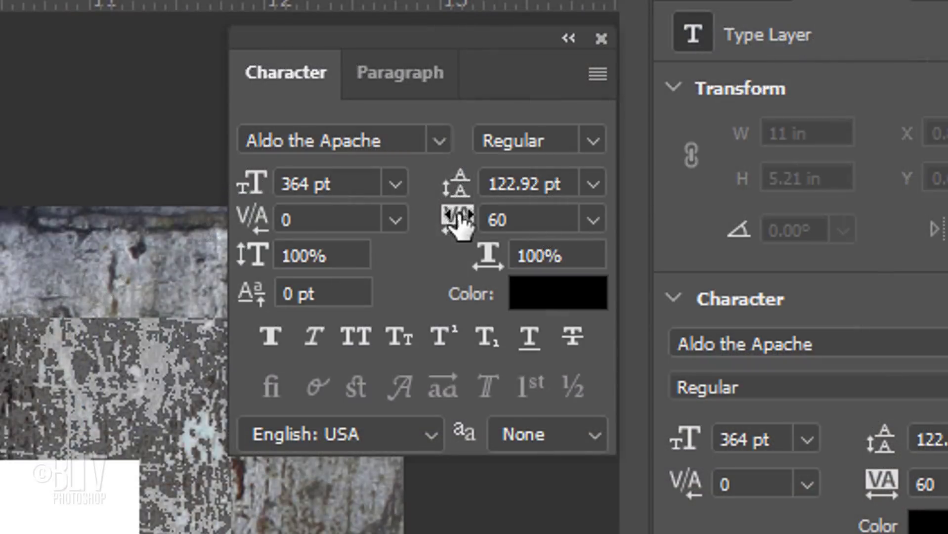
Convert the THOR text layer into a shape
click(600, 38)
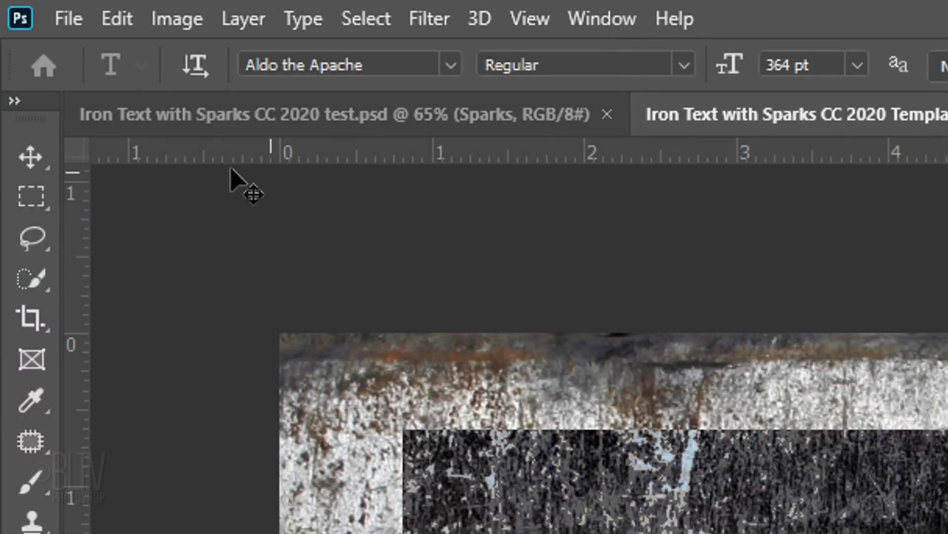
click(32, 157)
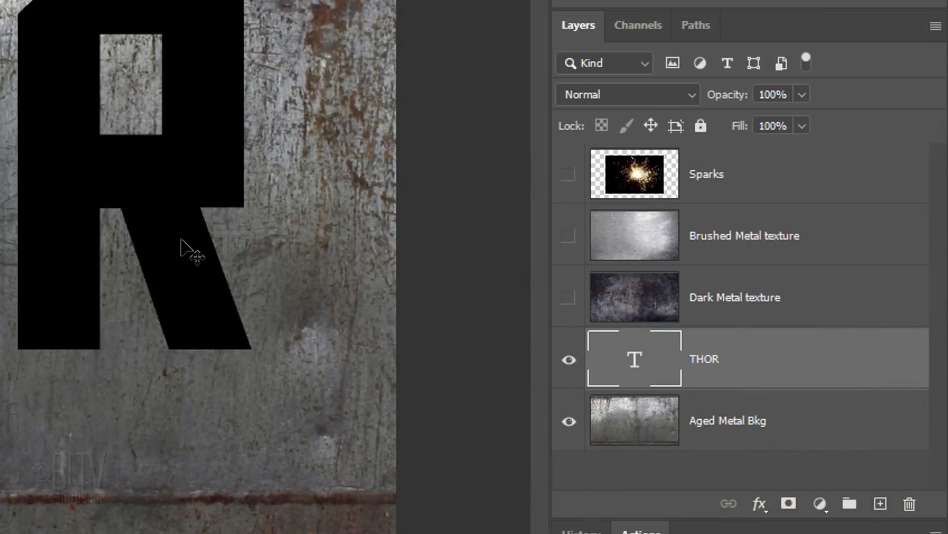
right_click(779, 366)
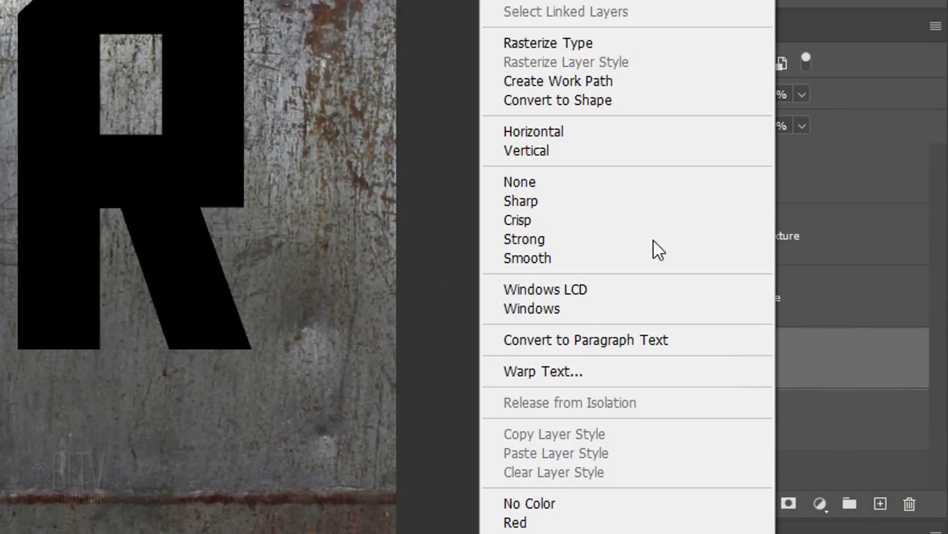
click(546, 100)
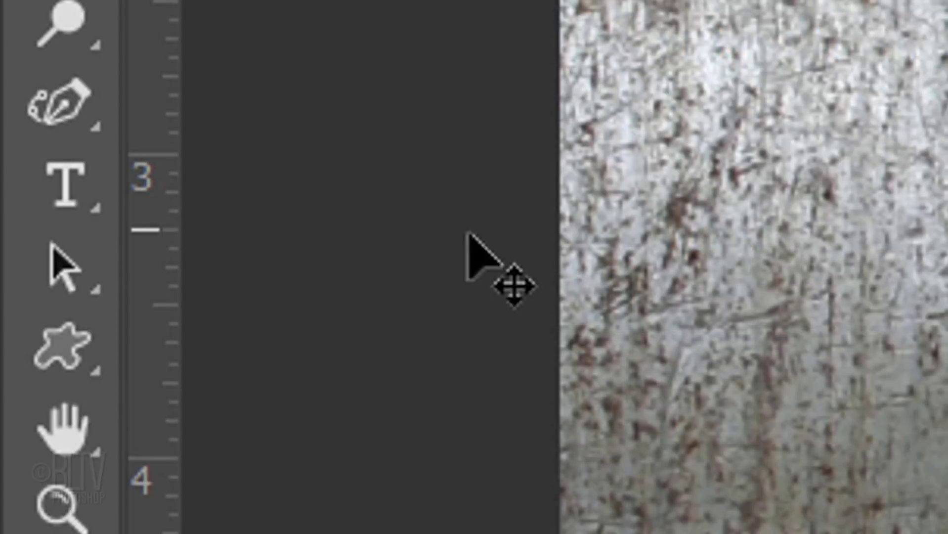
With the Path Selection Tool, give the THOR shape no fill and a black stroke
drag(80, 259, 320, 292)
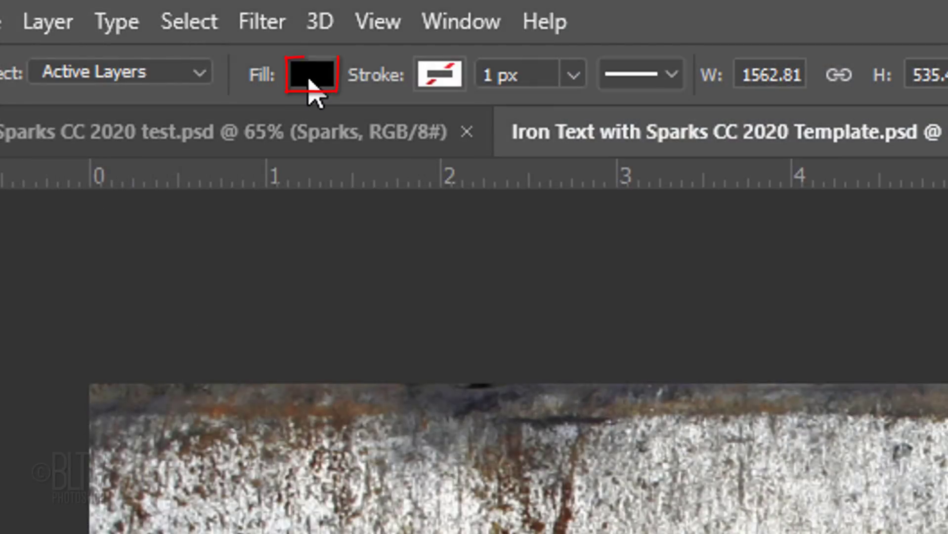
click(310, 81)
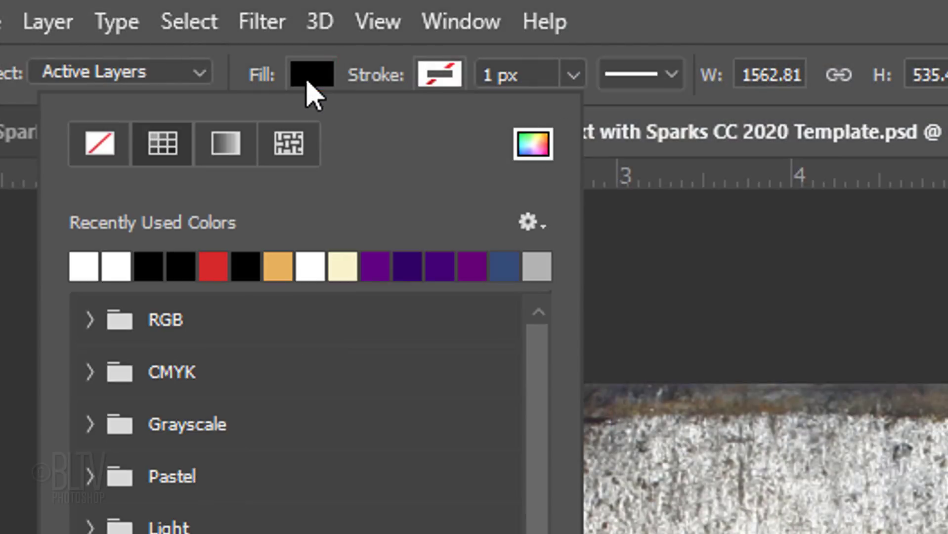
click(104, 151)
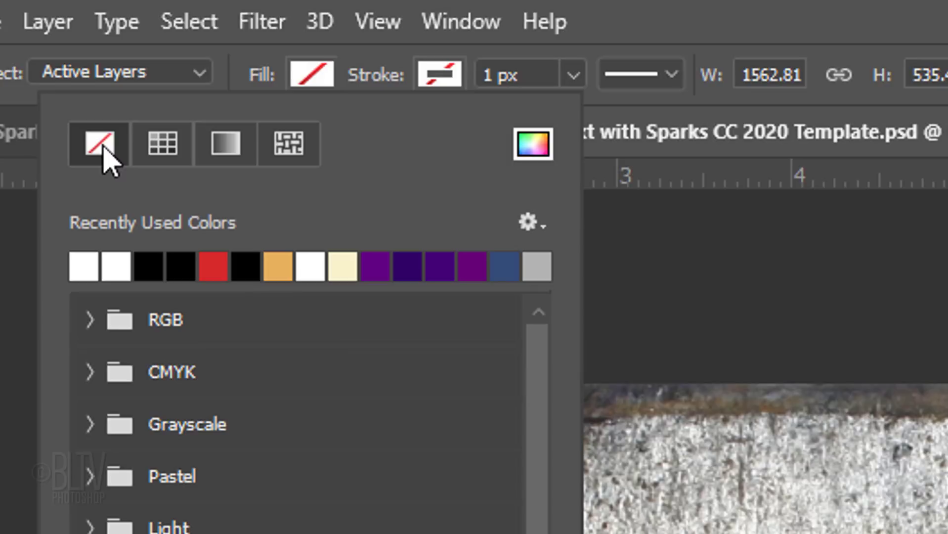
click(429, 80)
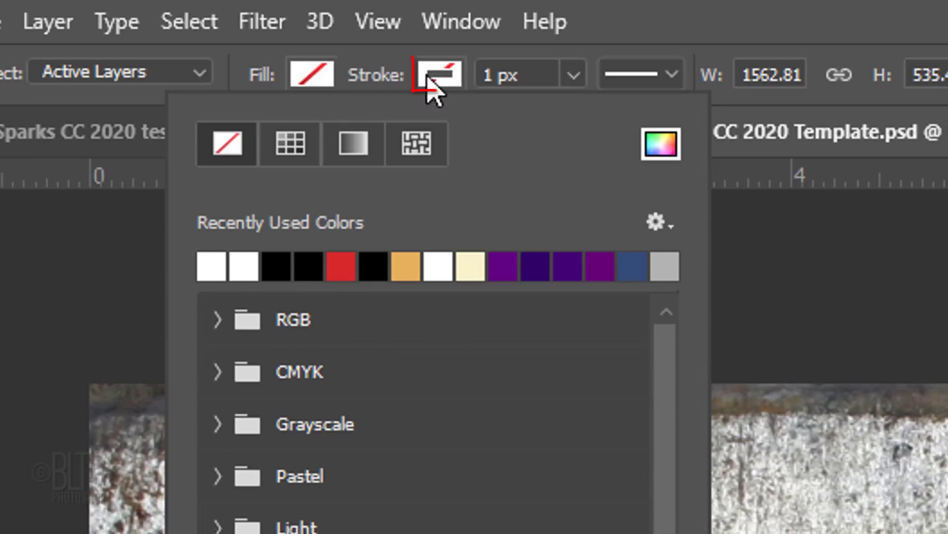
click(276, 266)
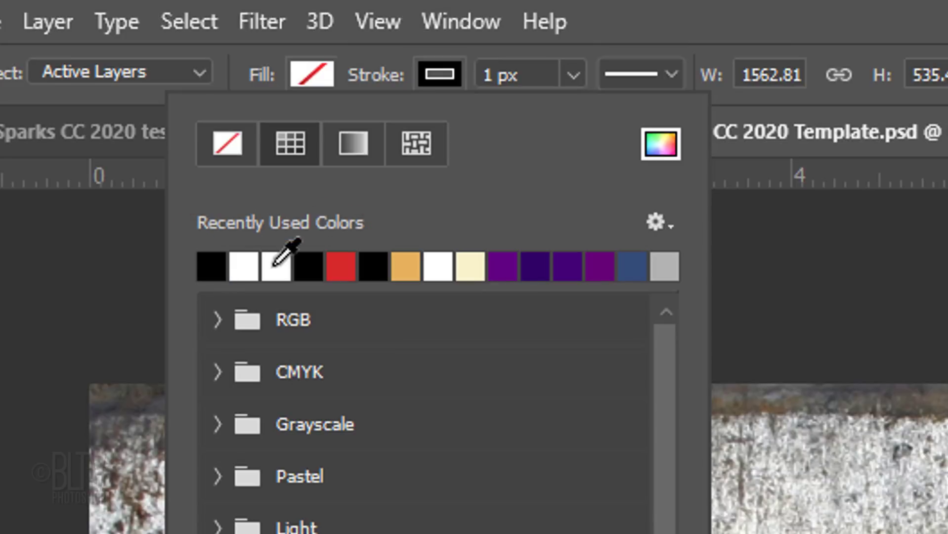
Align the stroke outside and set its width to 75 px
click(670, 74)
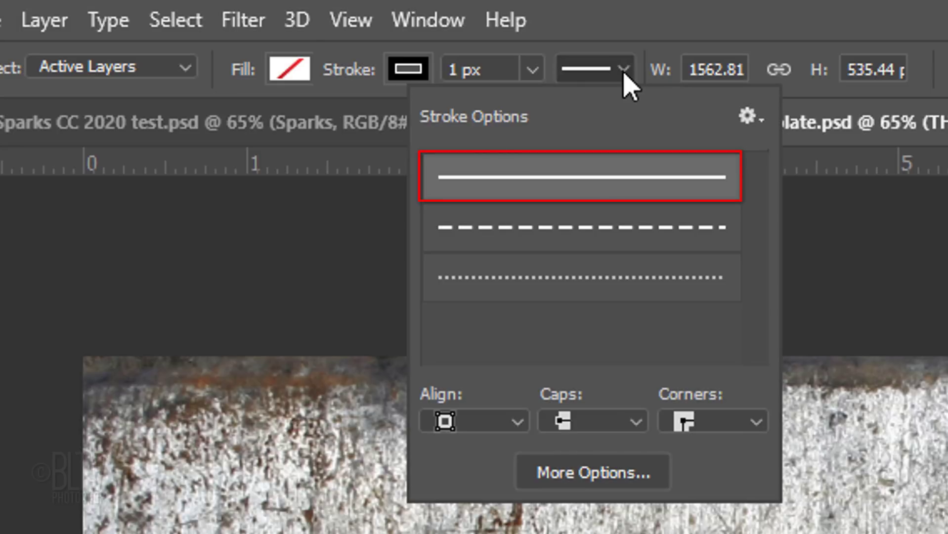
click(517, 421)
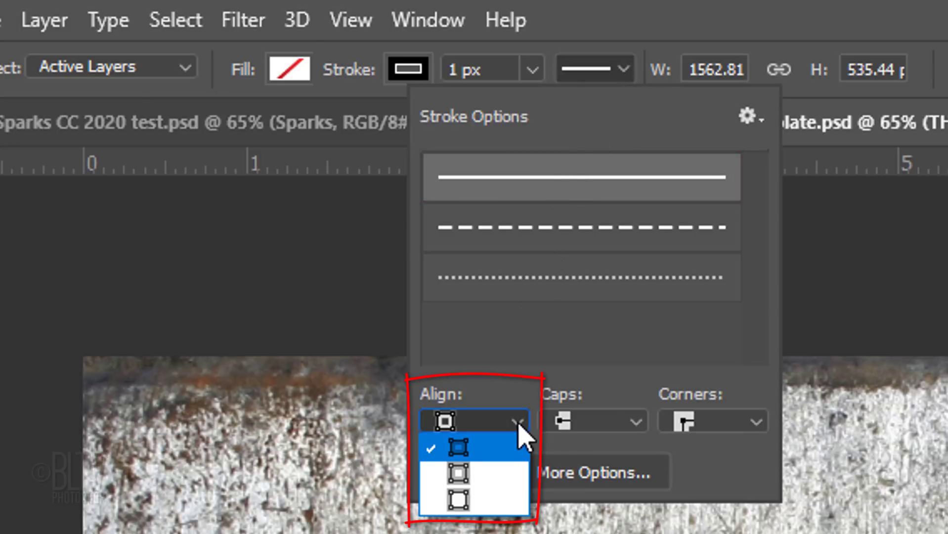
click(460, 501)
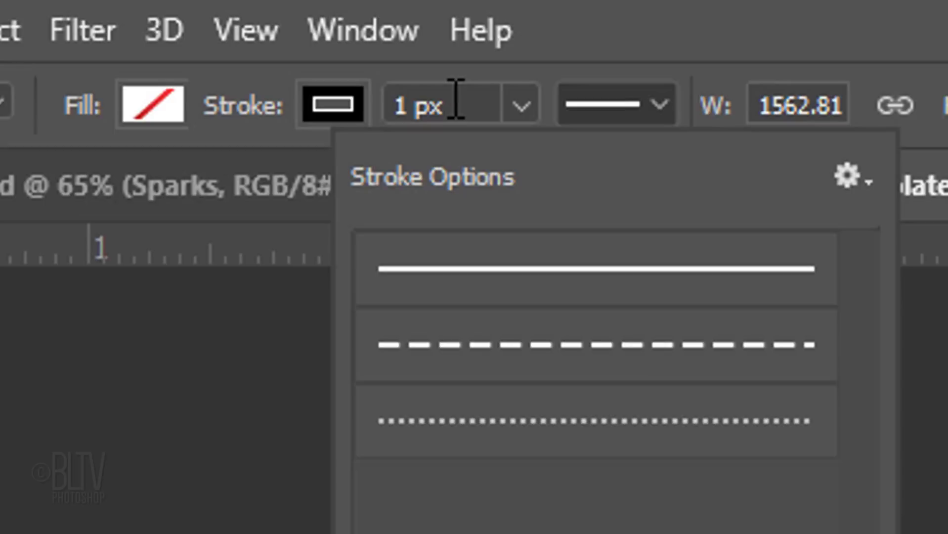
click(455, 99)
text(75)
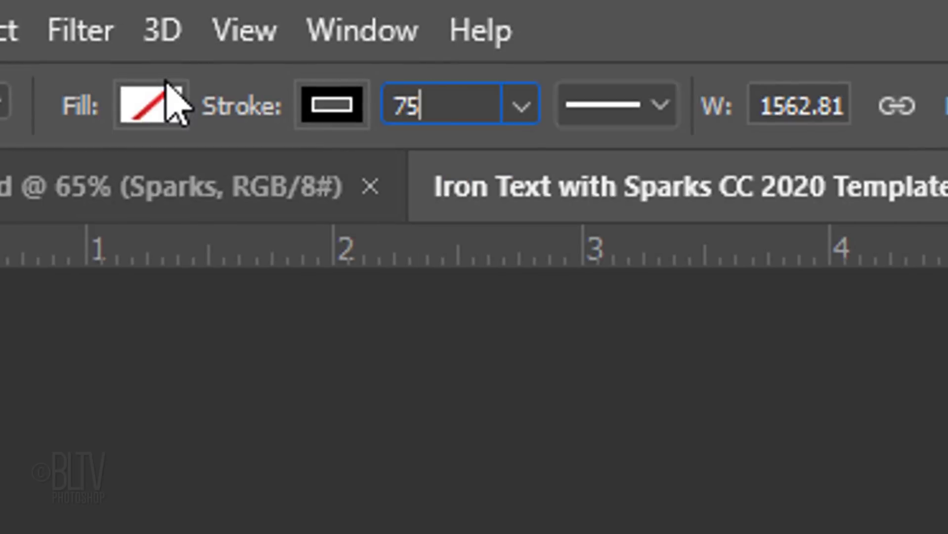
key(Return)
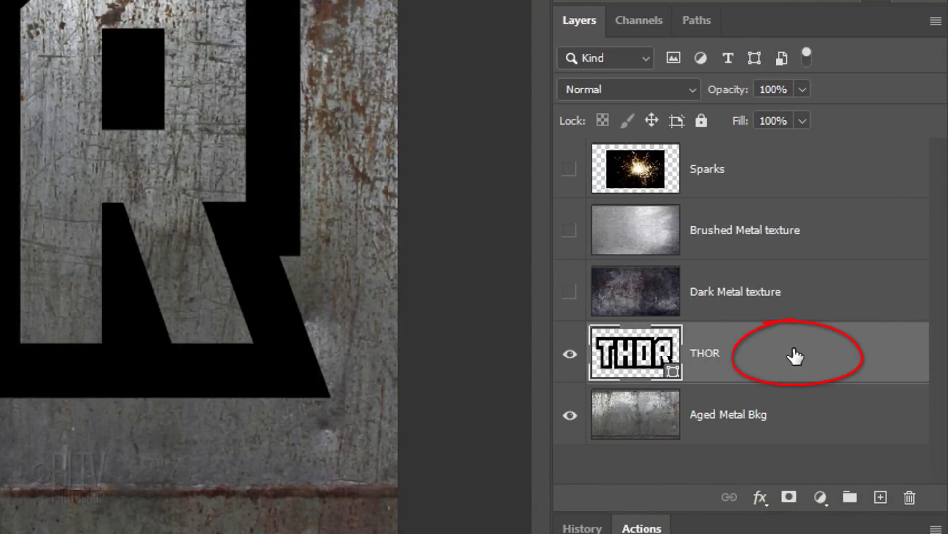
Add a Color Overlay of grey a6a6a6, Normal mode, 100% opacity to THOR
double_click(794, 356)
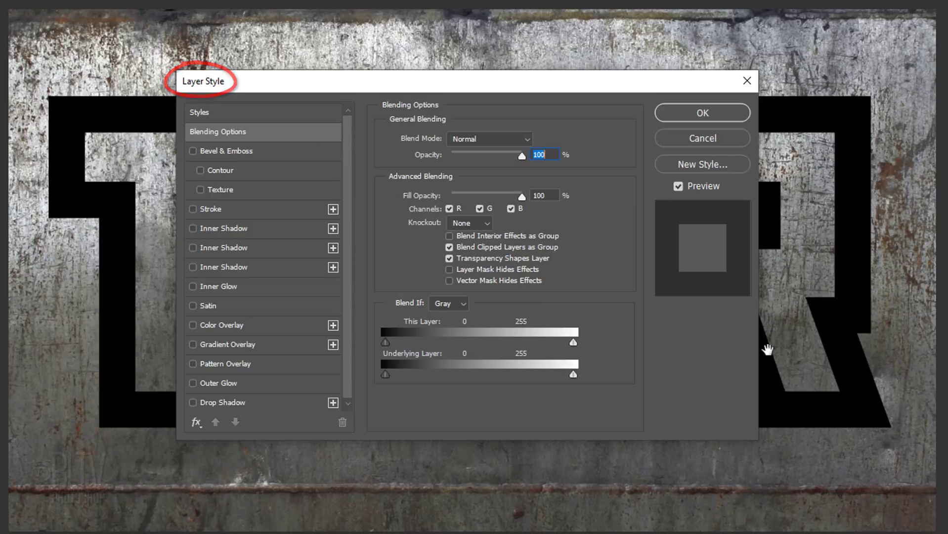
click(232, 325)
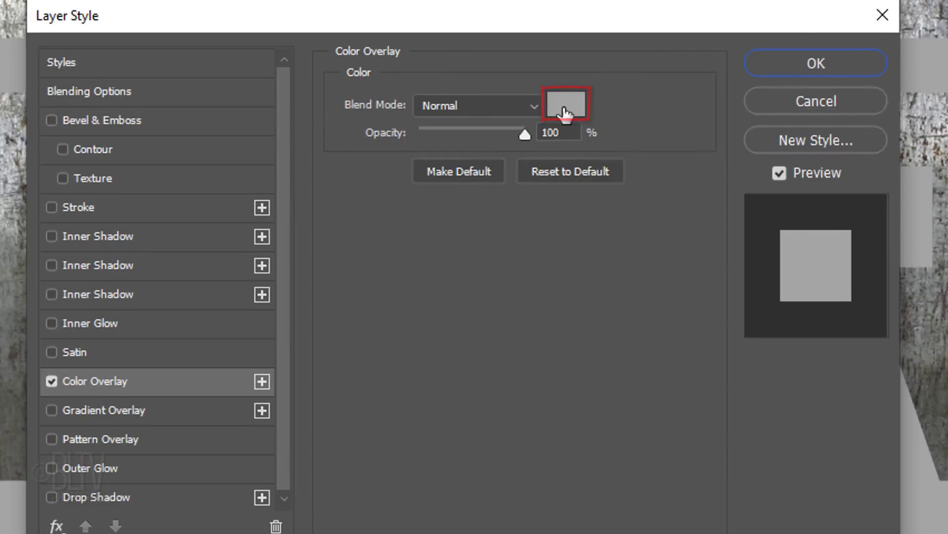
click(564, 113)
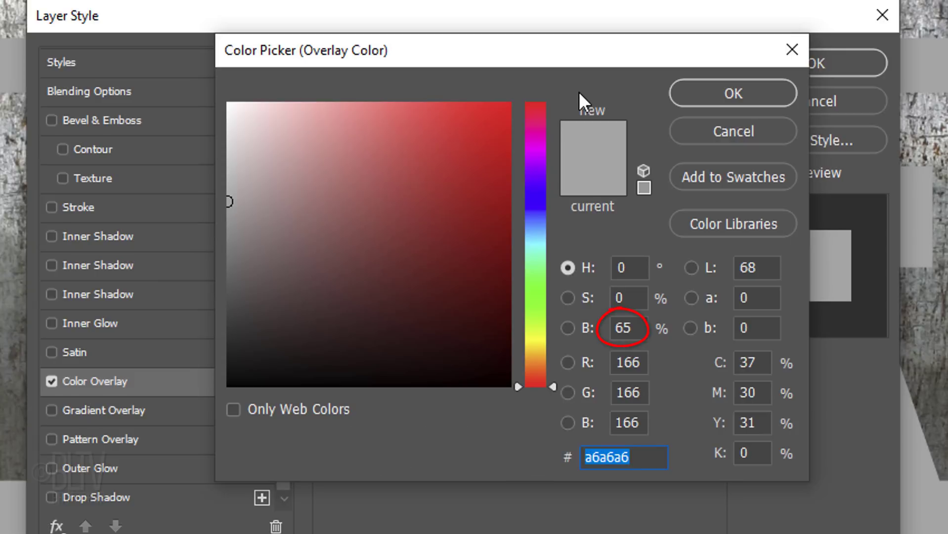
click(725, 94)
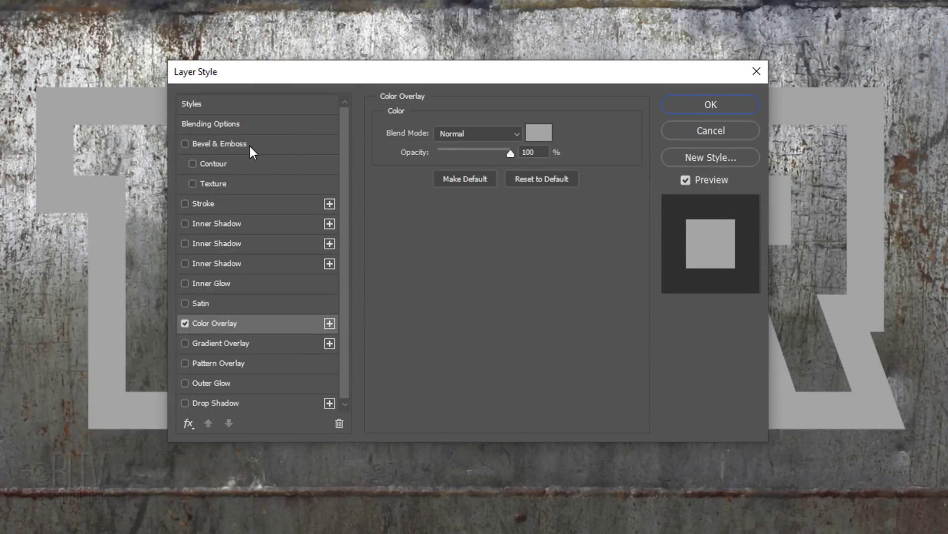
Add a 30 px Inner Bevel, Chisel Soft Bevel & Emboss using the Ring gloss contour
click(218, 145)
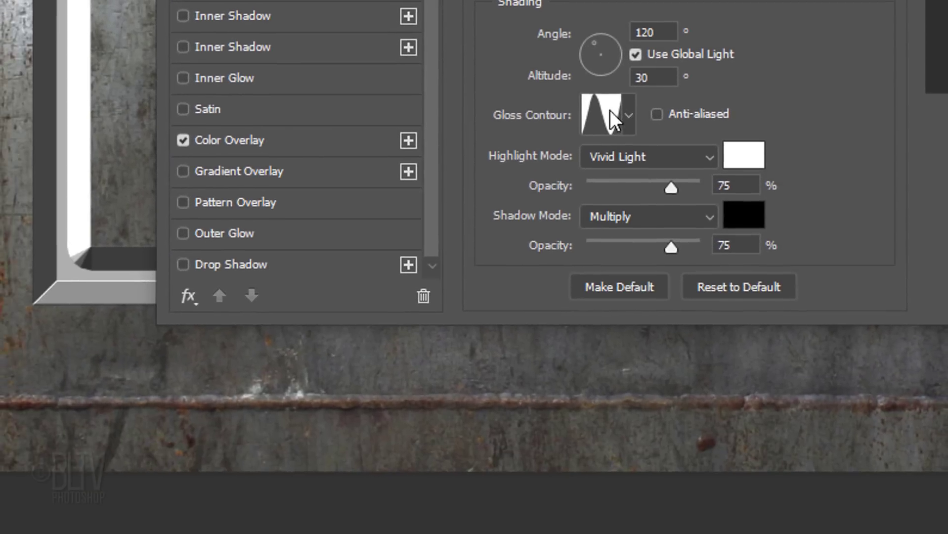
click(620, 165)
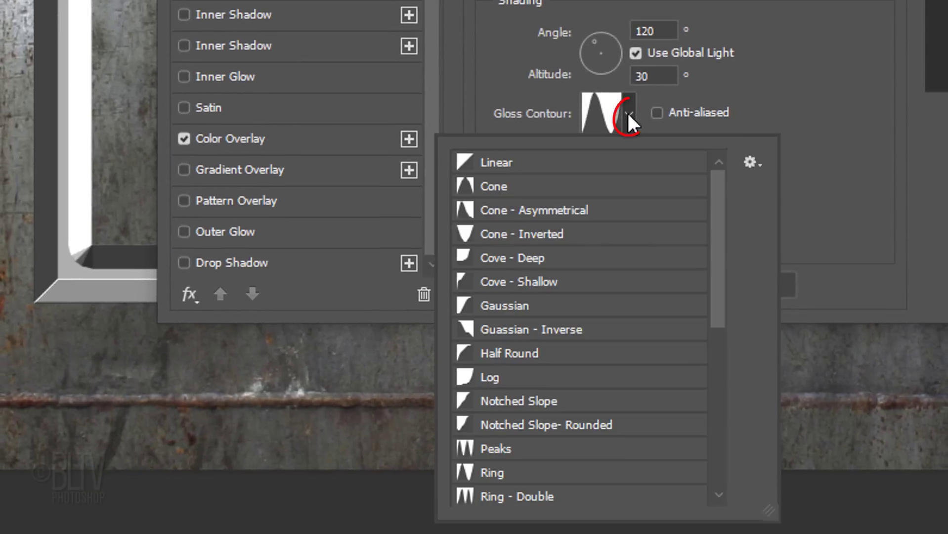
click(750, 161)
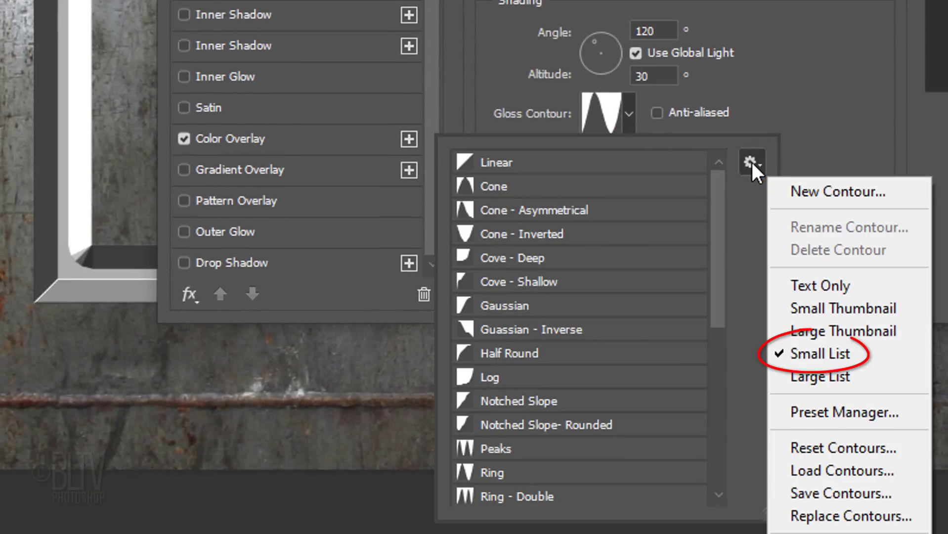
click(752, 162)
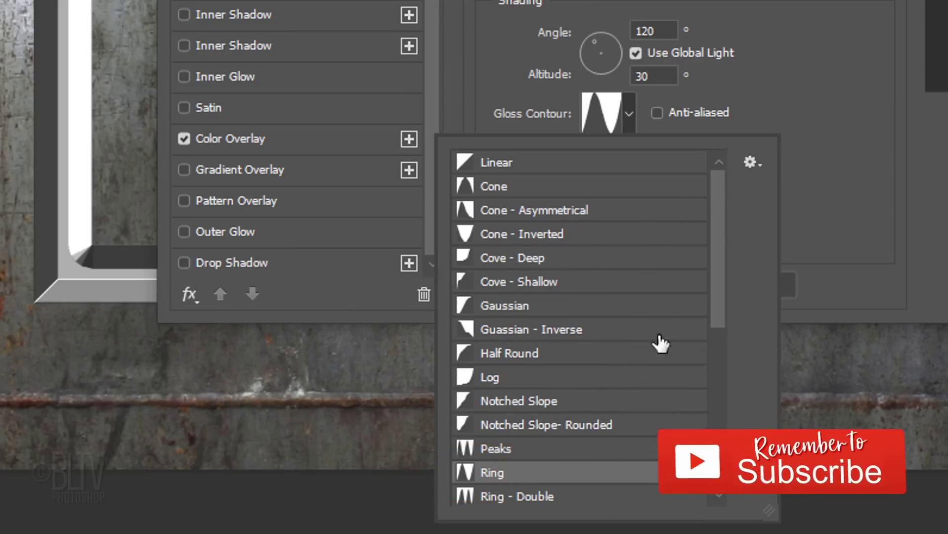
click(855, 116)
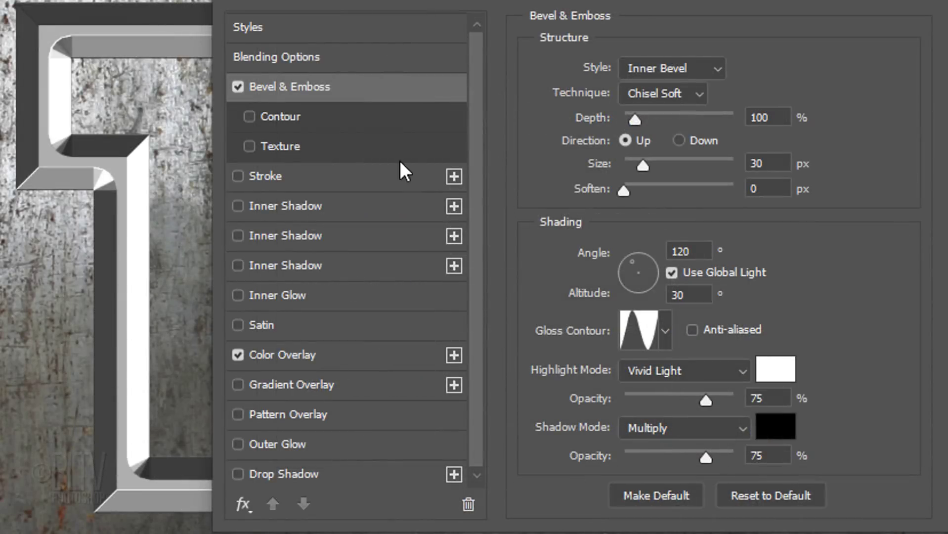
Enable the bevel's Contour at 50% range and commit the layer style
click(277, 115)
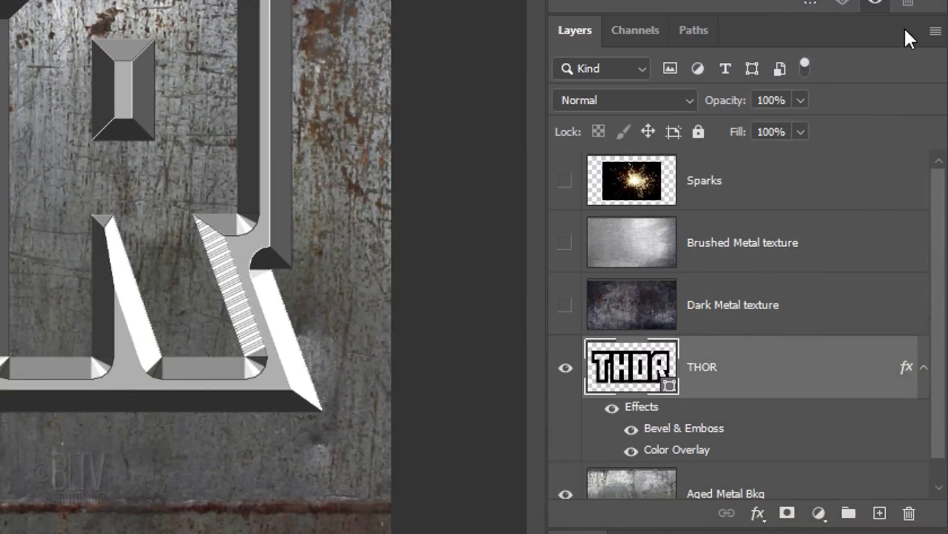
Convert the THOR layer to a Smart Object from the Layers panel menu
click(935, 32)
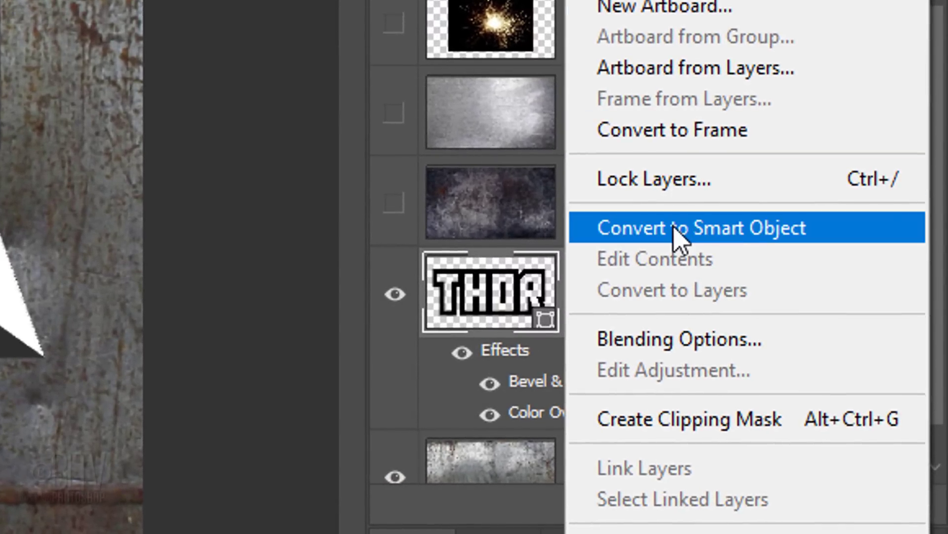
click(675, 229)
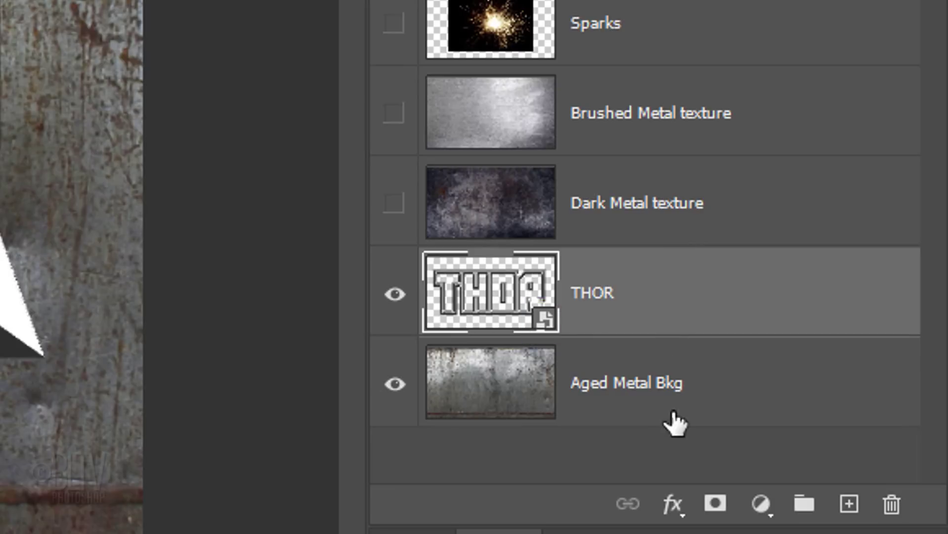
Add a Multiply drop shadow: 60% opacity, 135° angle, 60 px distance, 40 px size
click(669, 501)
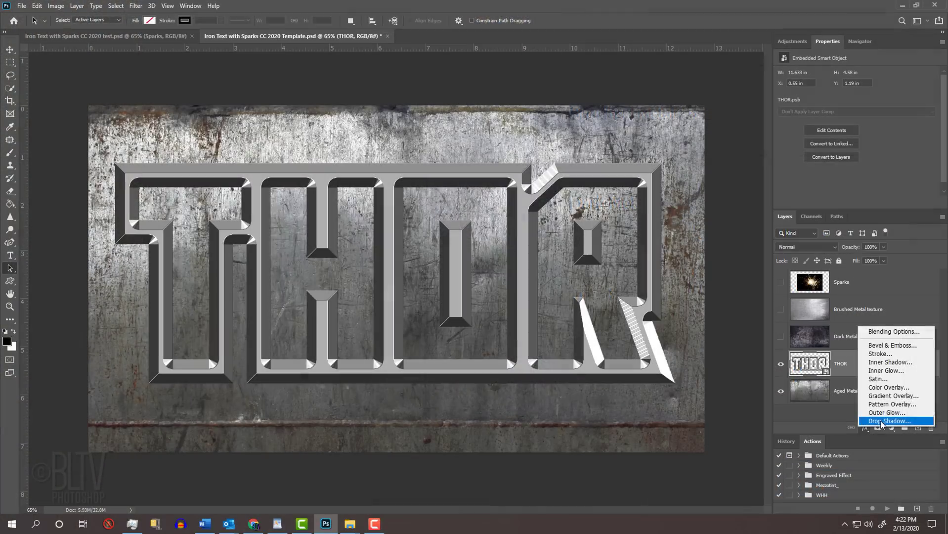
click(725, 483)
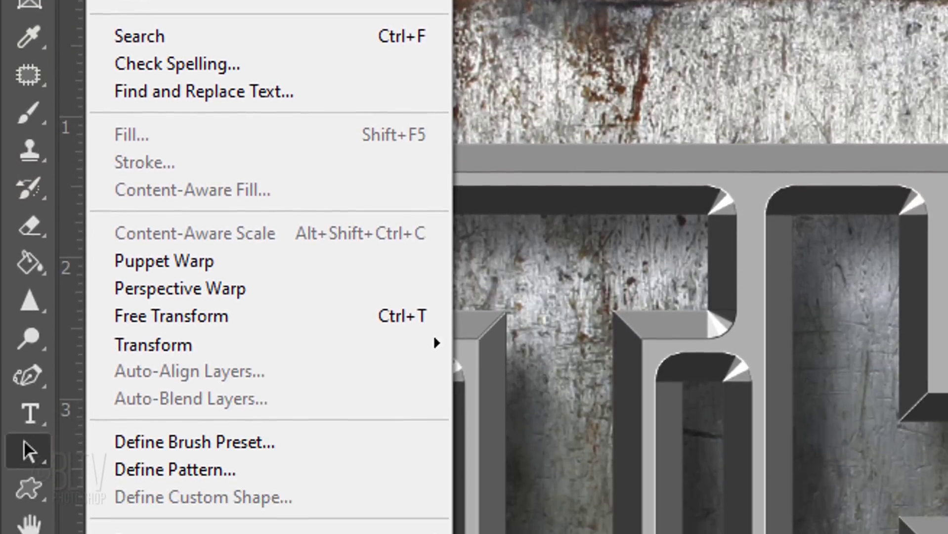
Skew the THOR lettering to the right with Edit > Transform > Skew
mouse_move(182, 346)
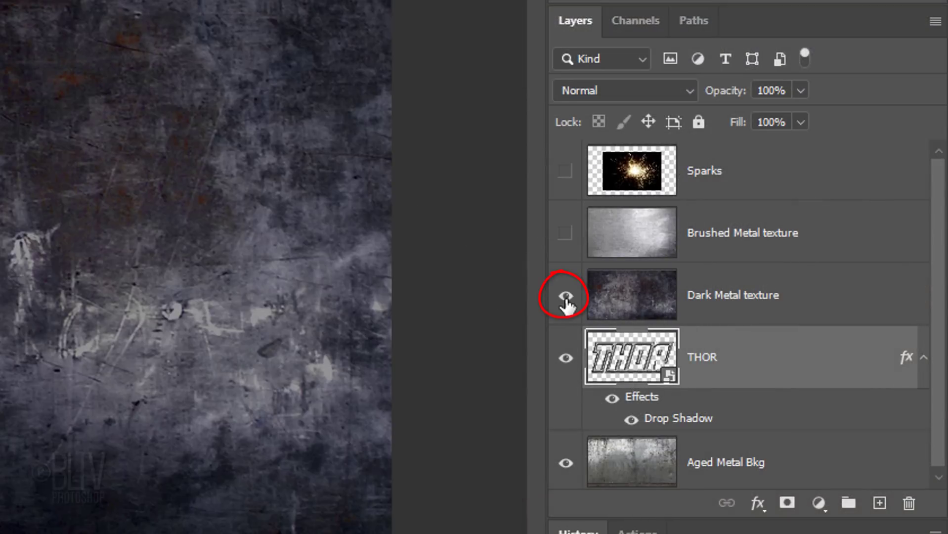
Clip the Dark Metal texture to the THOR letters and set it to Overlay
click(616, 302)
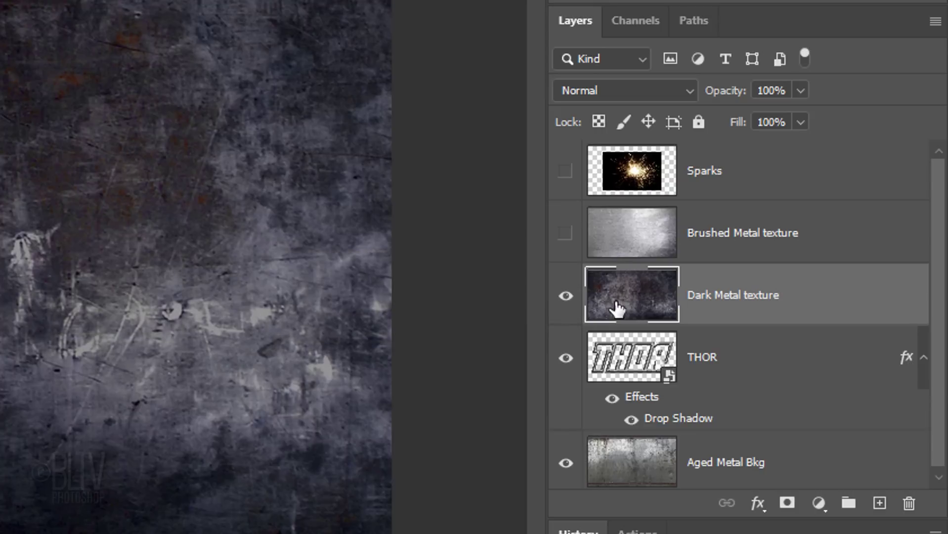
key(ctrl+alt+g)
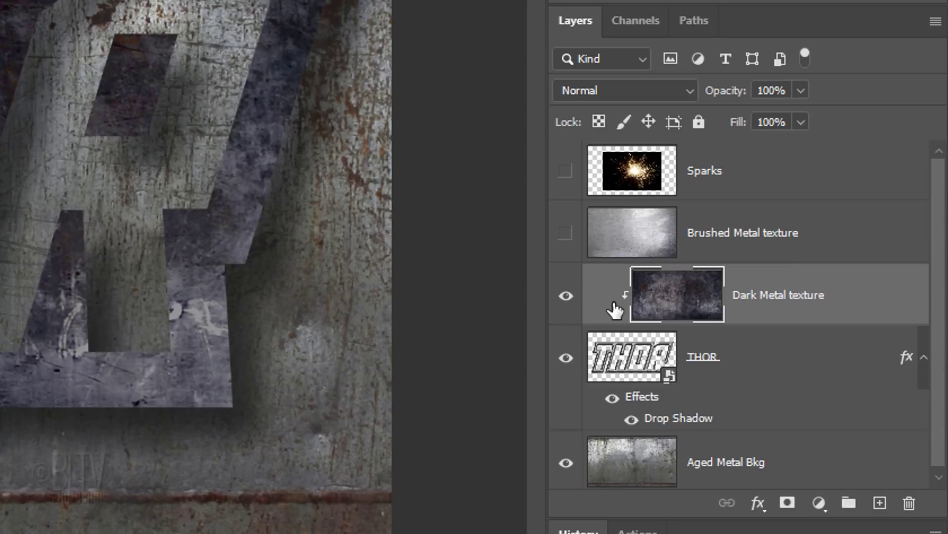
click(602, 89)
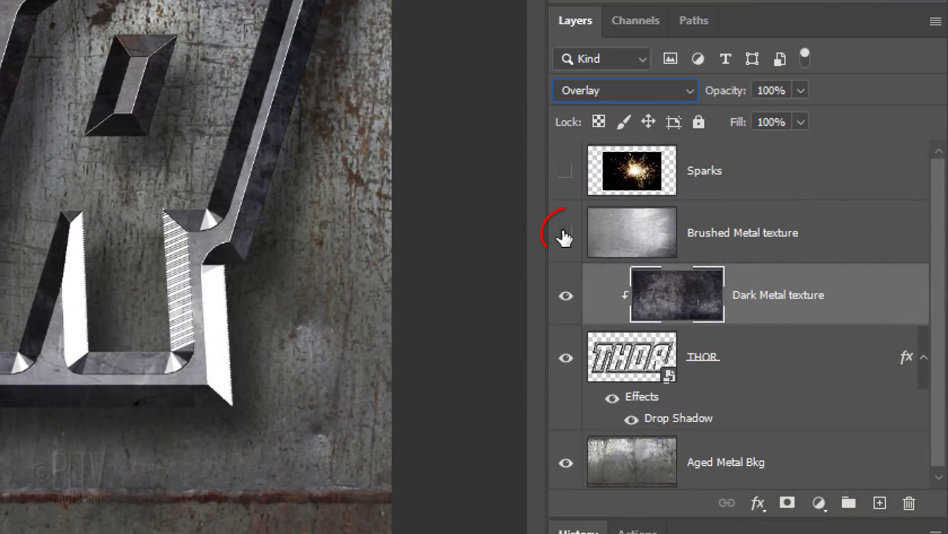
Show the Brushed Metal texture, clip it to the letters and blend it as Overlay
click(565, 233)
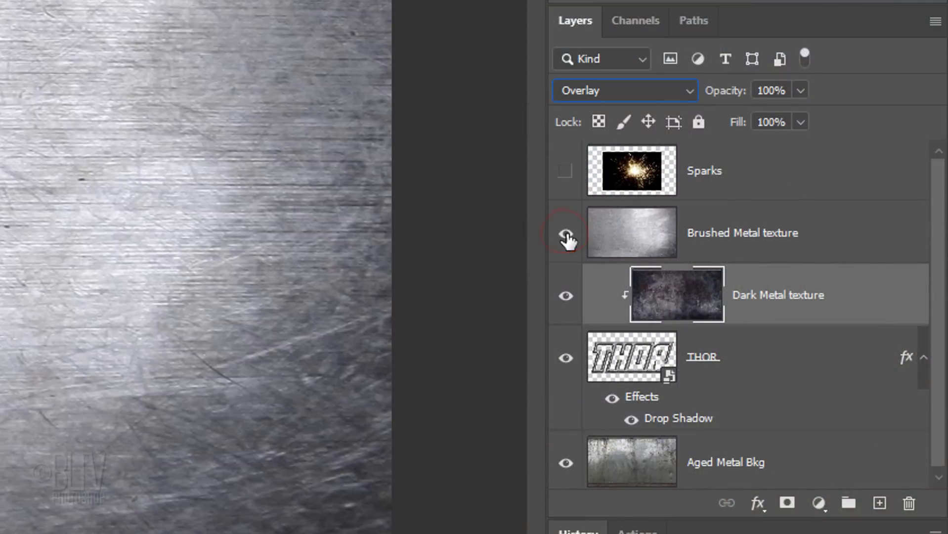
click(612, 240)
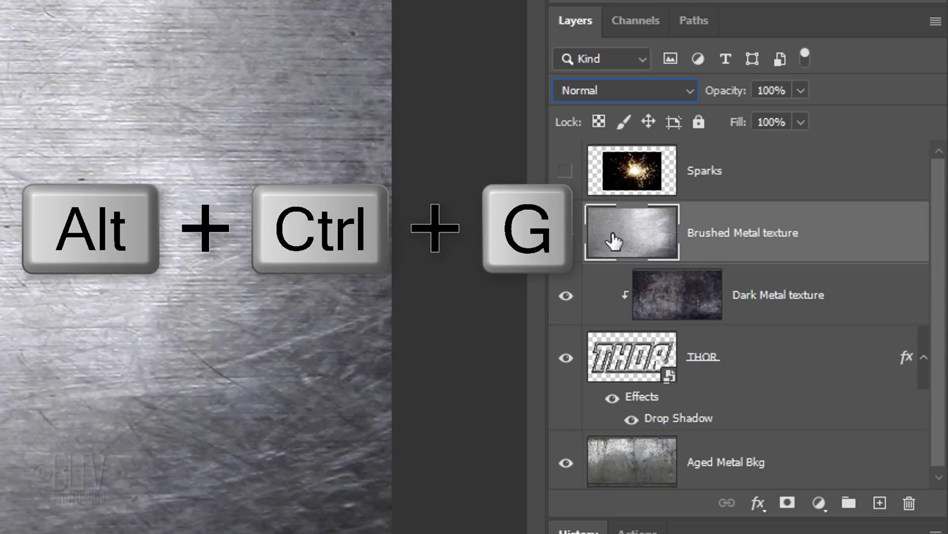
key(ctrl+alt+g)
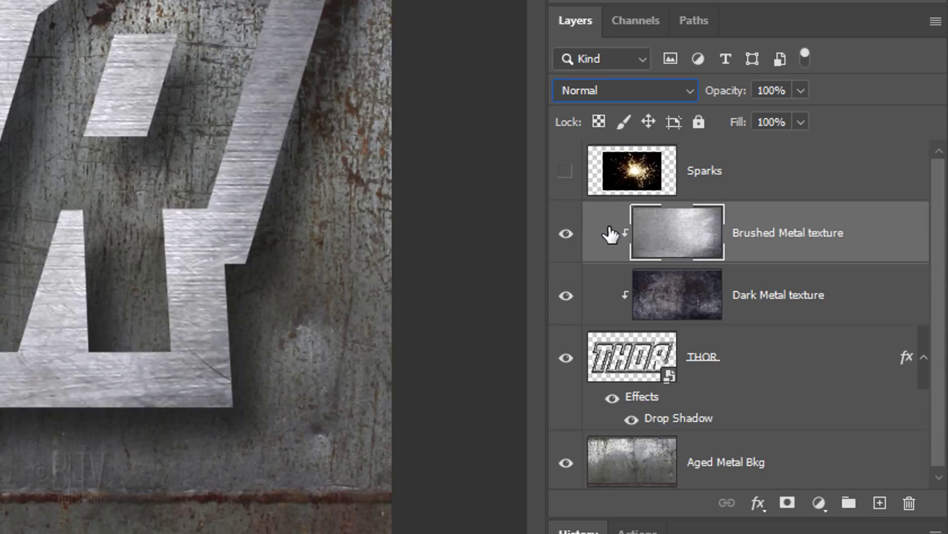
click(599, 88)
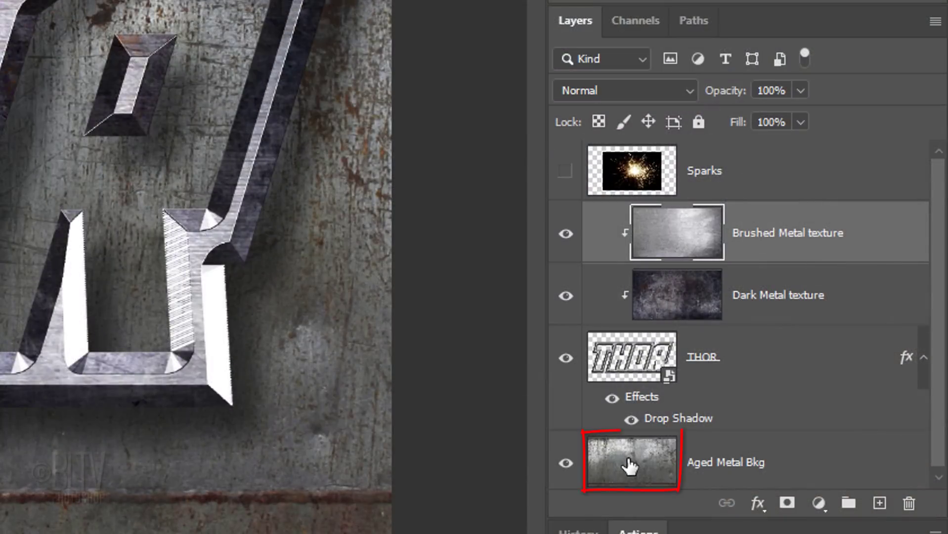
Add a Levels adjustment above Aged Metal Bkg with input black 45 and output white 105
click(629, 465)
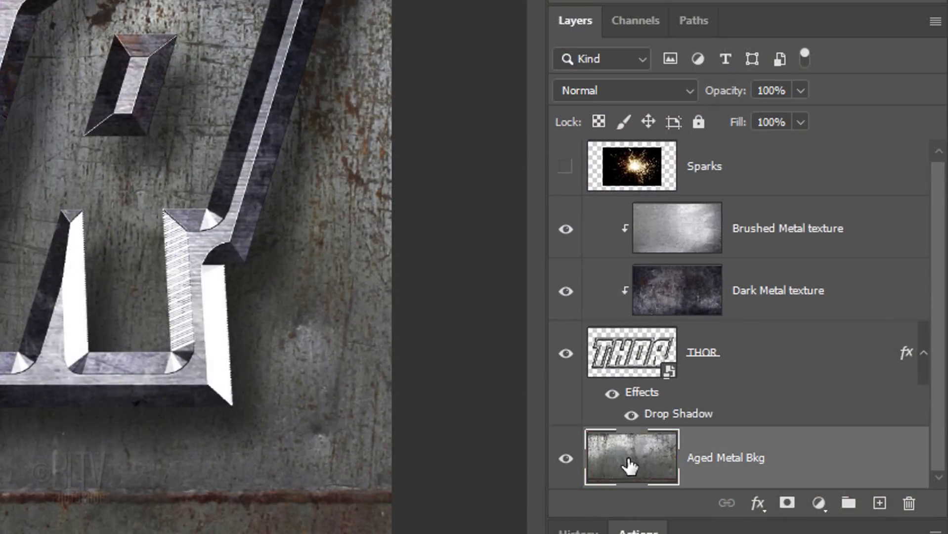
click(818, 504)
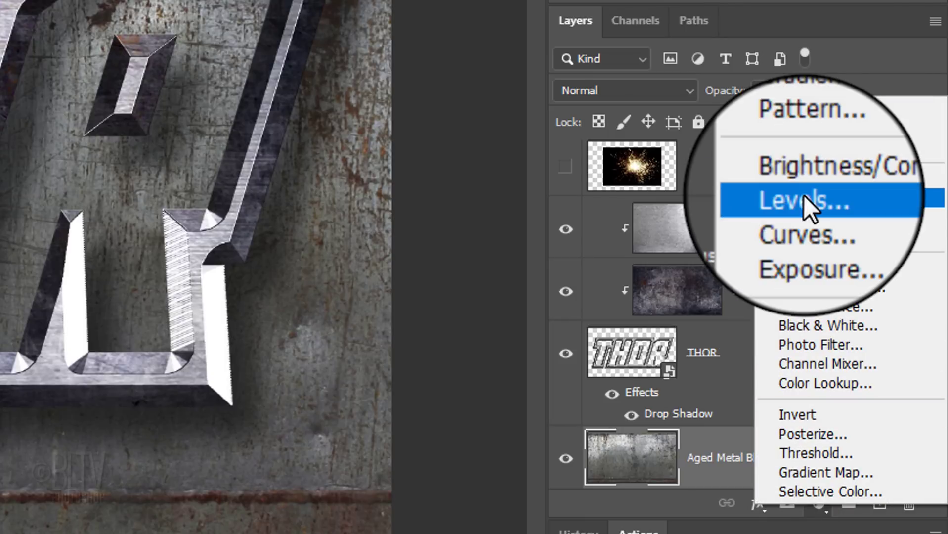
click(803, 196)
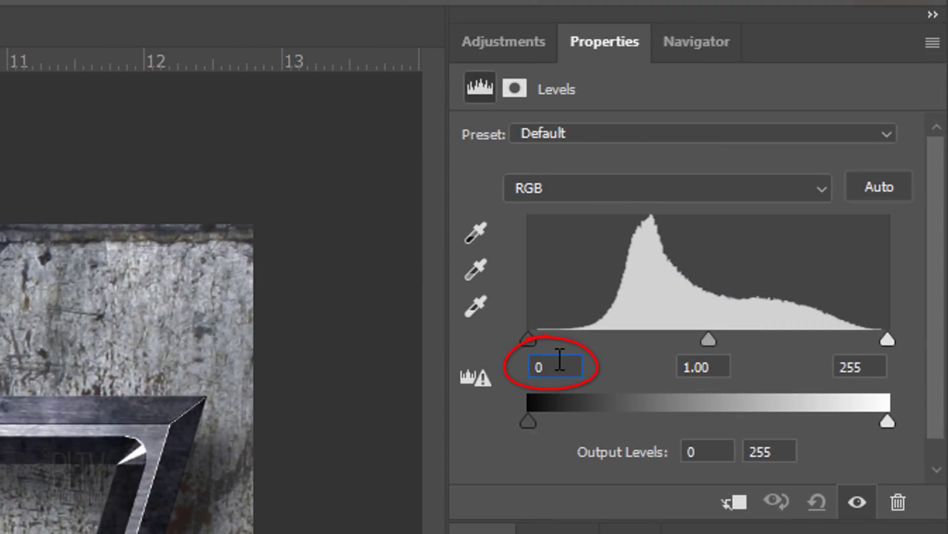
text(45)
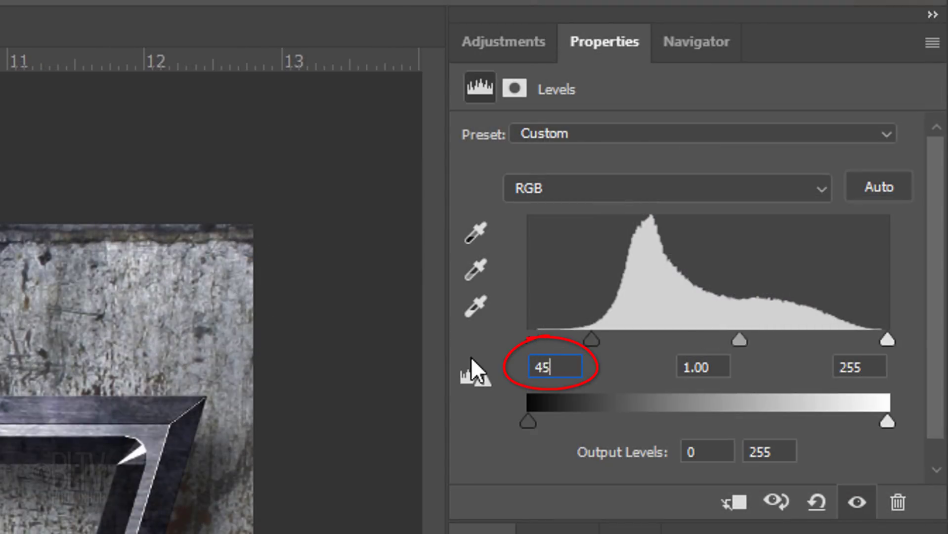
click(773, 450)
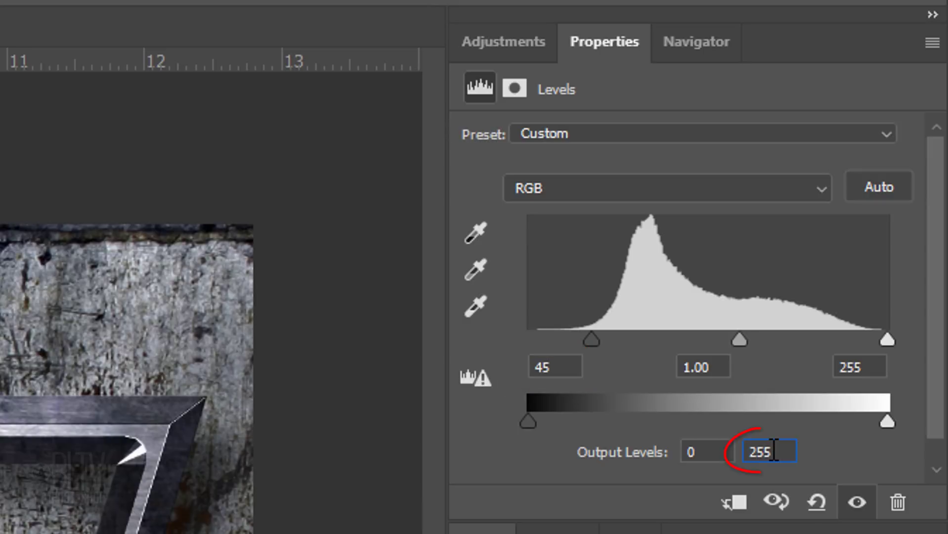
double_click(774, 451)
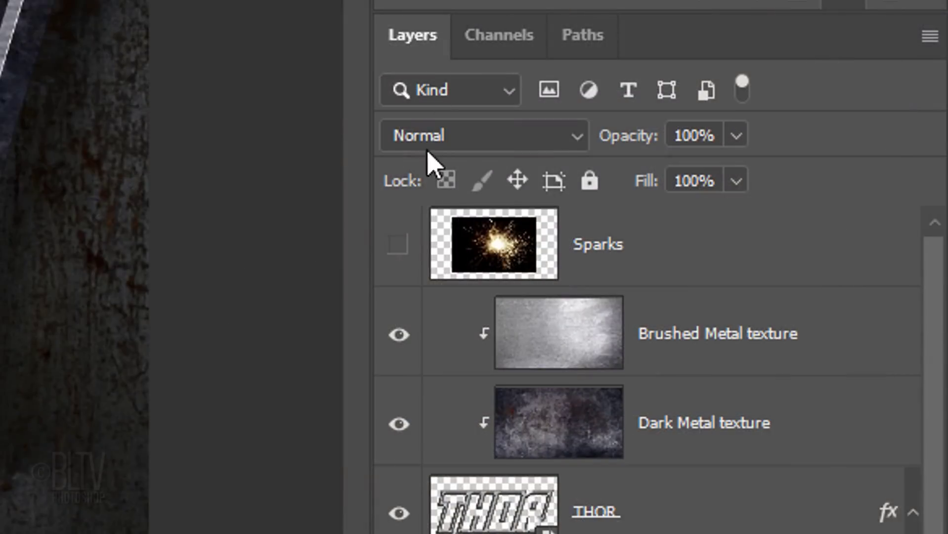
Show the Sparks layer and set its blend mode to Screen
click(396, 249)
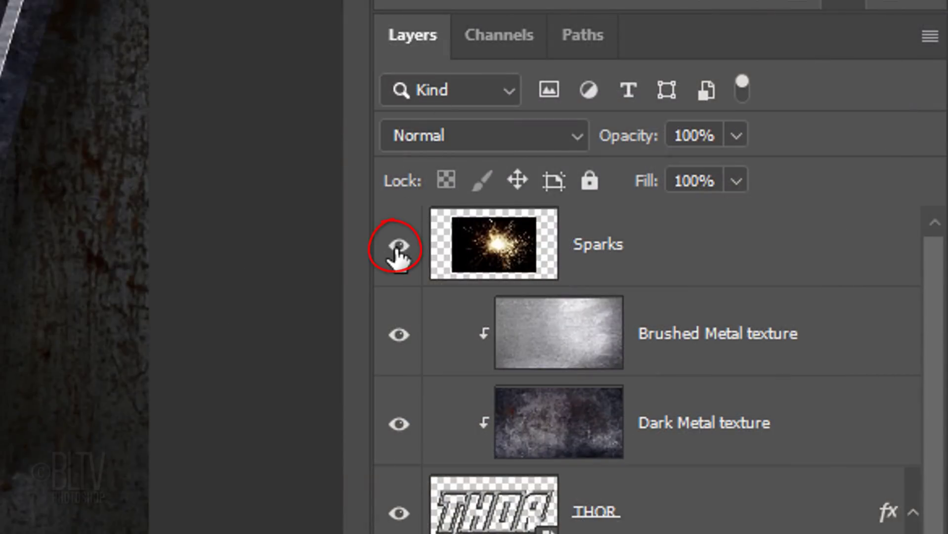
click(490, 247)
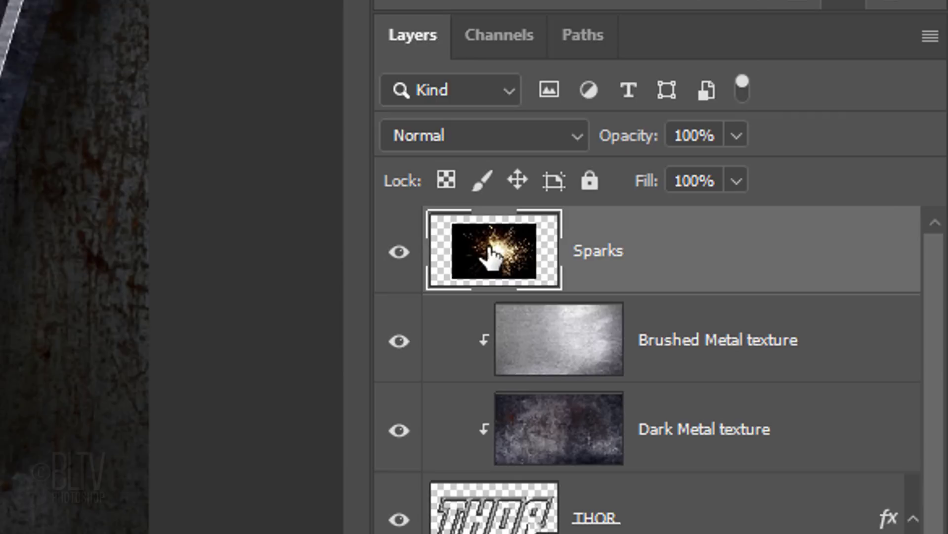
click(469, 138)
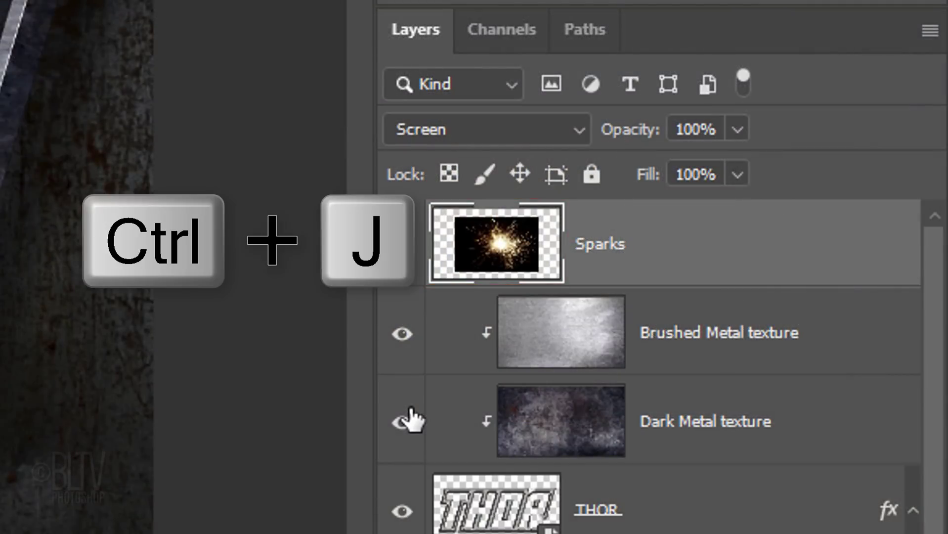
Duplicate Sparks twice, hide both copies, reselect the original, then show Sparks copy
key(ctrl+j)
key(ctrl+j)
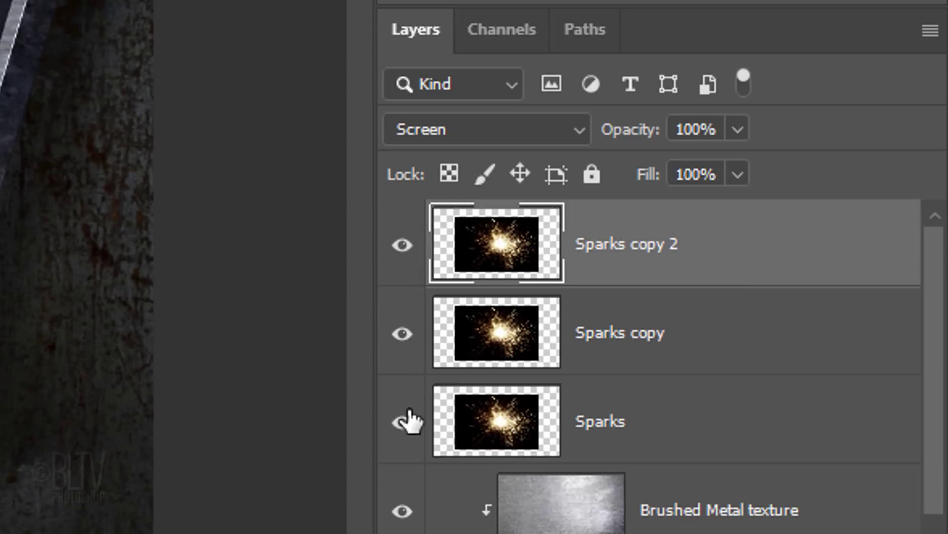
drag(402, 332, 402, 250)
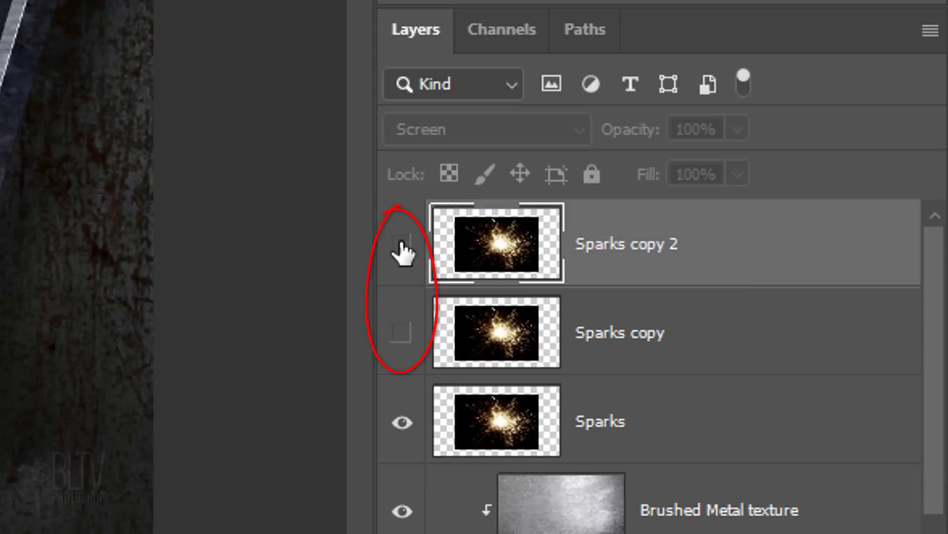
click(475, 437)
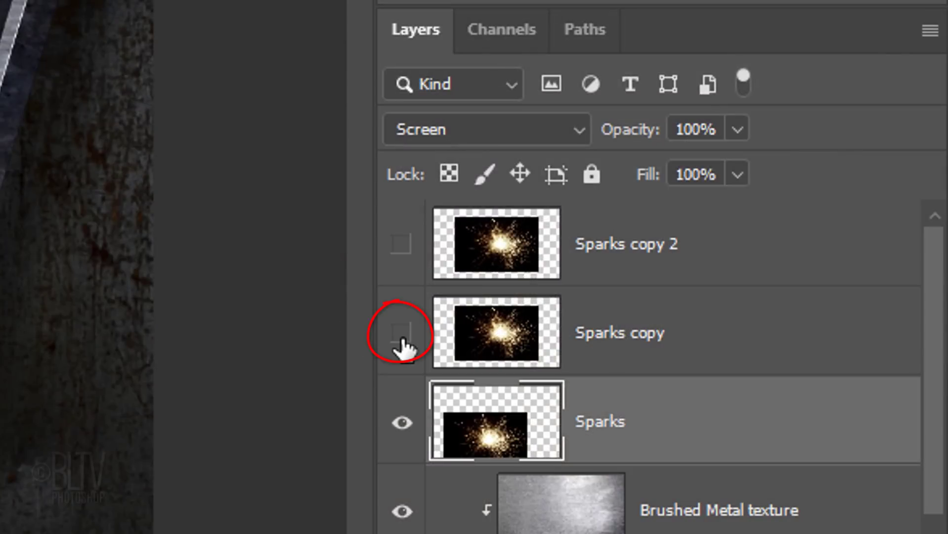
click(401, 340)
Place Sparks copy, then reveal Sparks copy 2 as a third spark burst
click(502, 333)
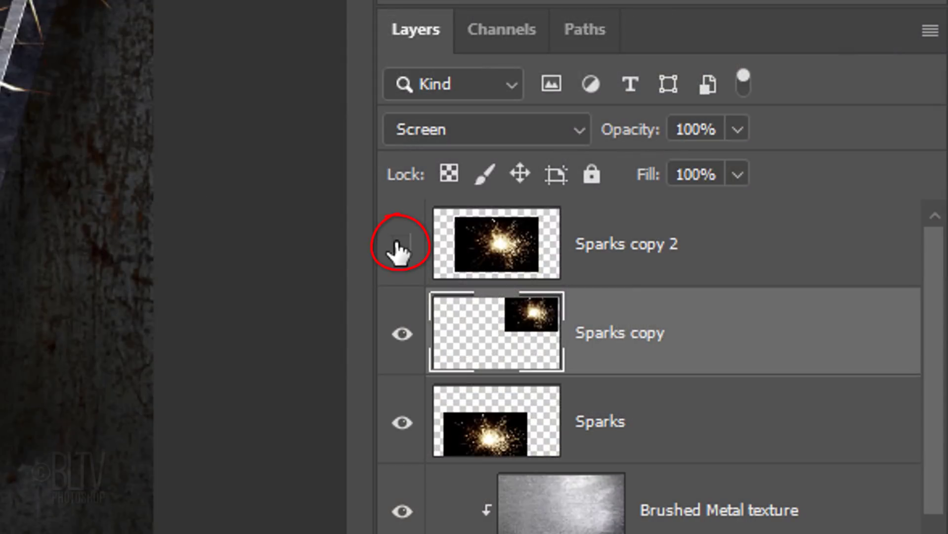
click(400, 245)
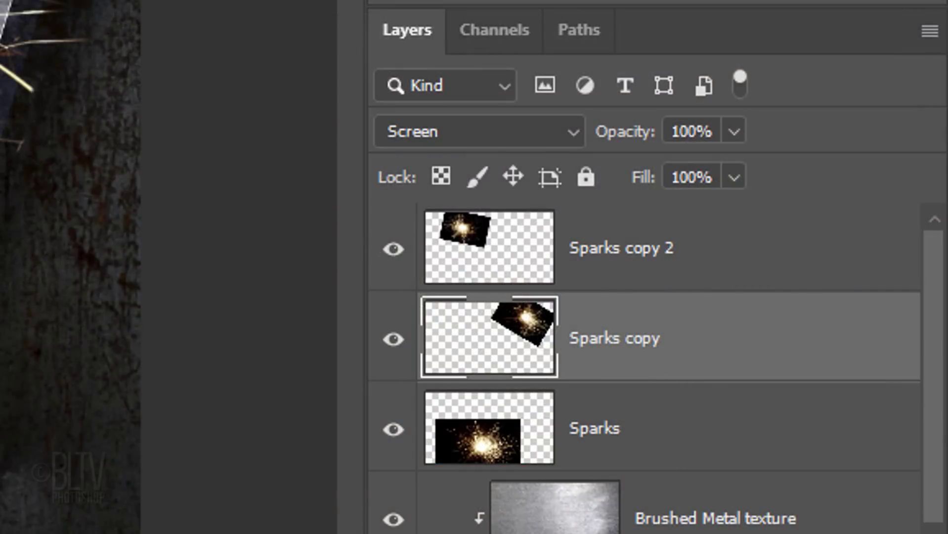
Group Sparks copy 2, Sparks copy and Sparks into a group named 'Sparks', then target the Levels 1 mask
click(724, 271)
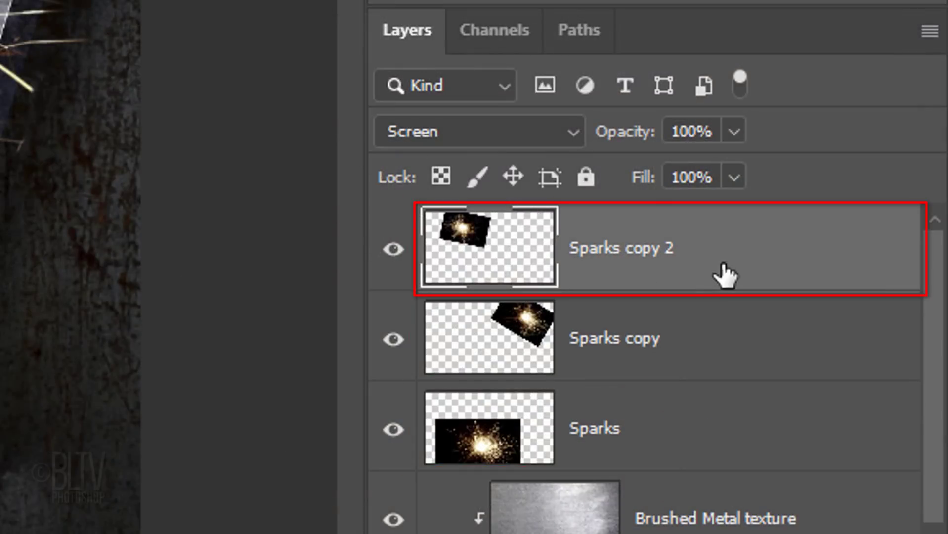
shift+click(709, 454)
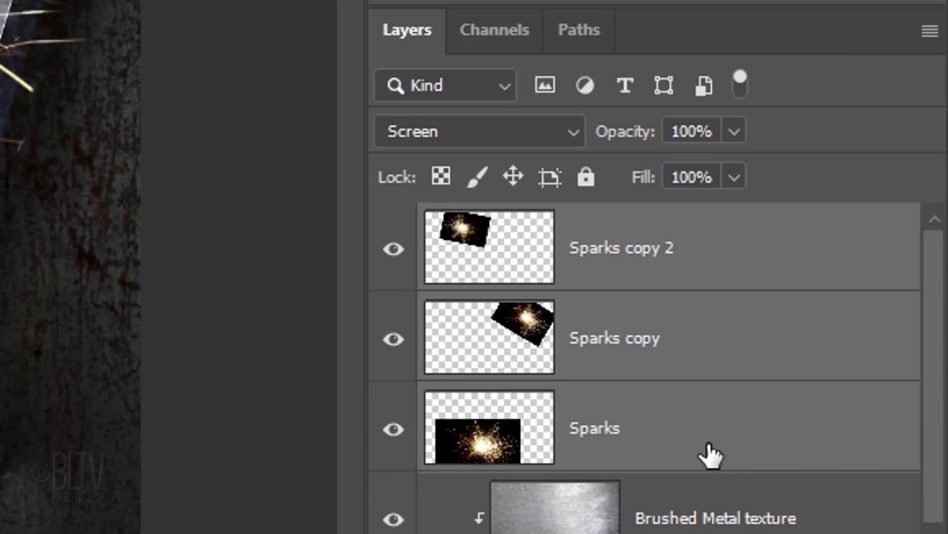
key(ctrl+g)
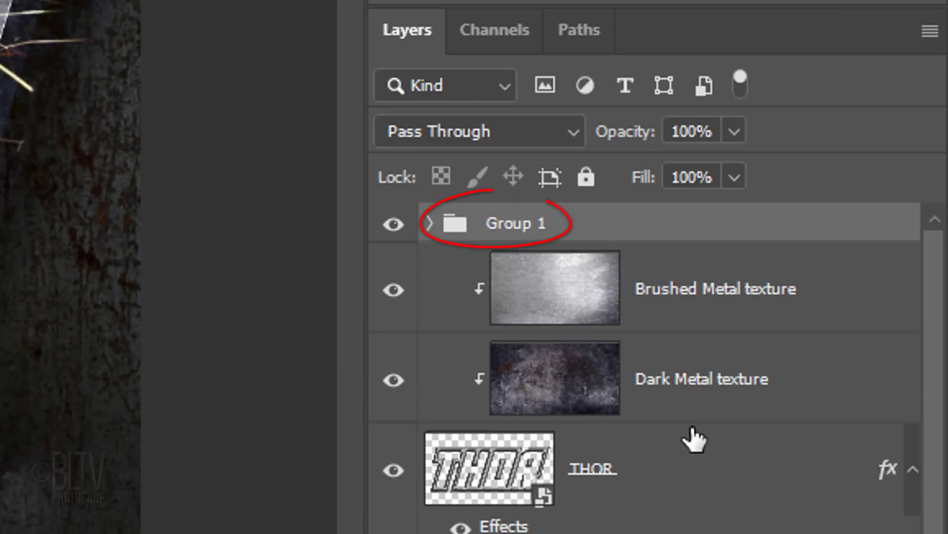
double_click(517, 222)
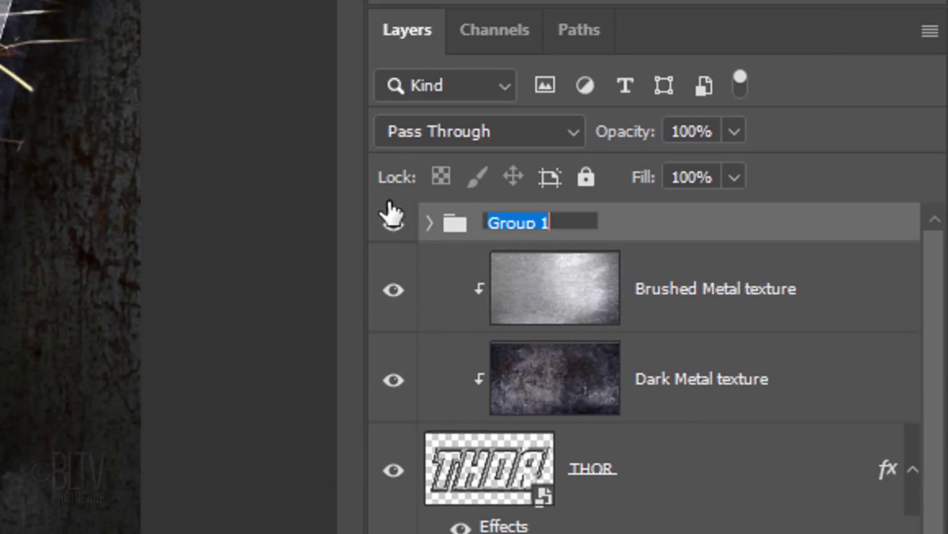
text(Sparks)
key(Return)
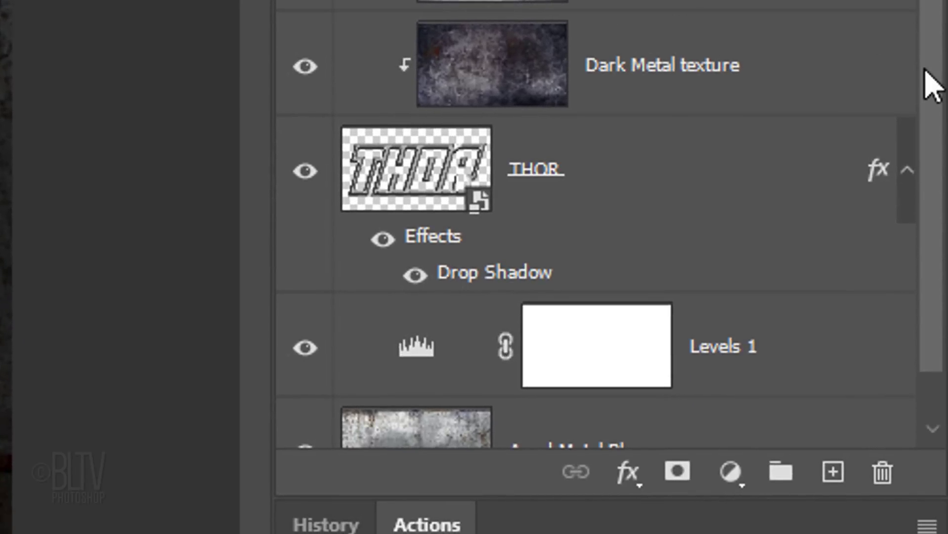
scroll(911, 346, down, 2)
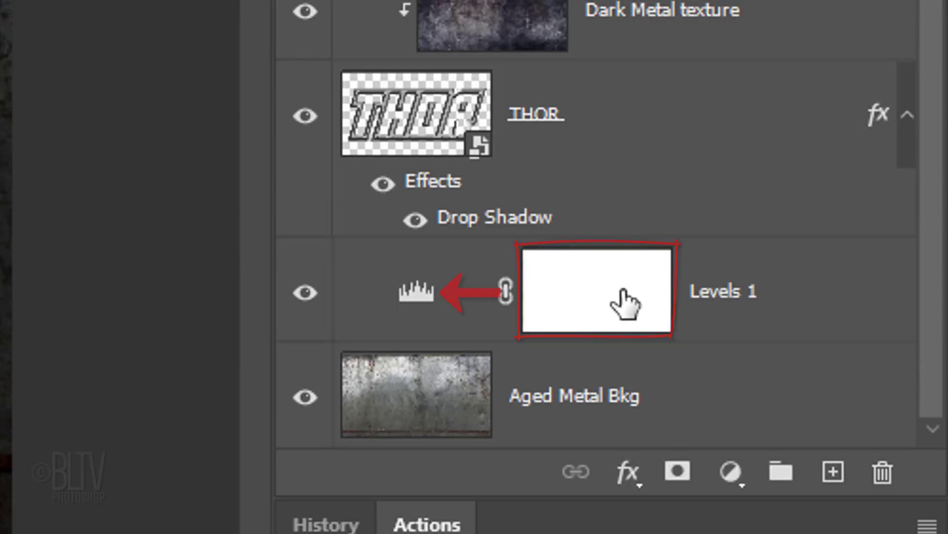
click(591, 303)
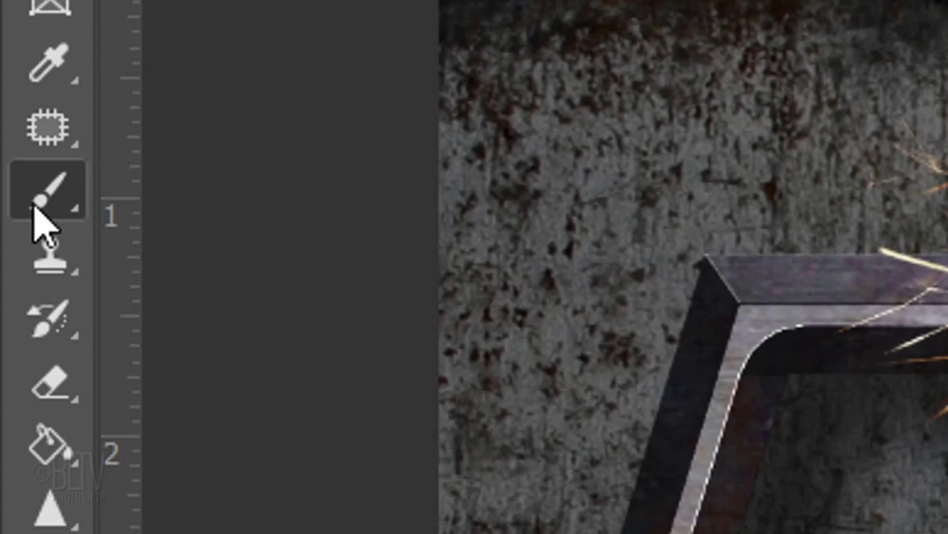
Switch to the Brush Tool with a Soft Round 250 px brush at 0% hardness
right_click(42, 198)
click(247, 198)
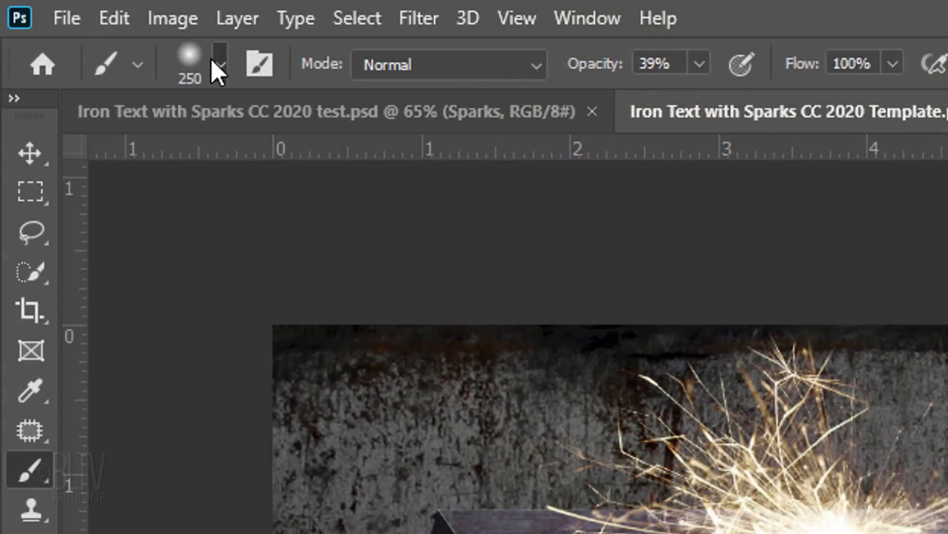
click(214, 61)
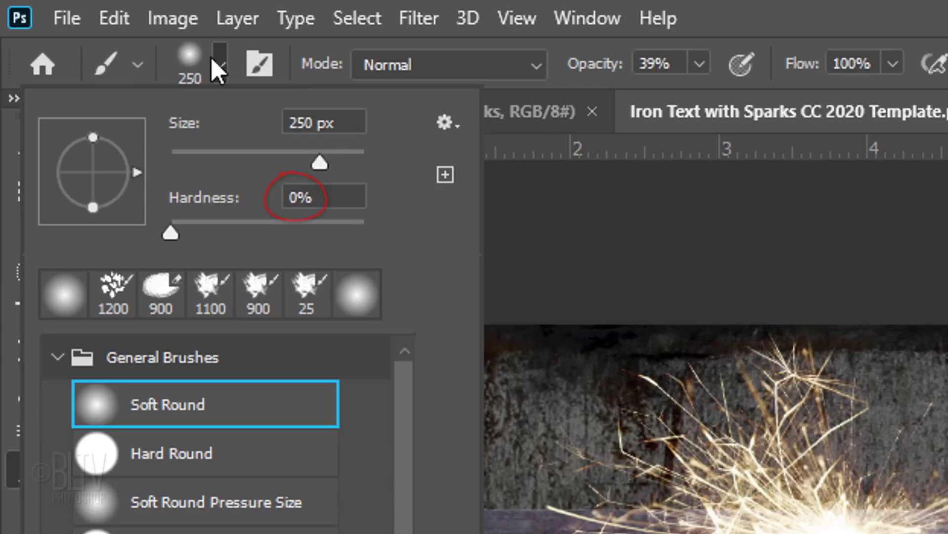
click(211, 57)
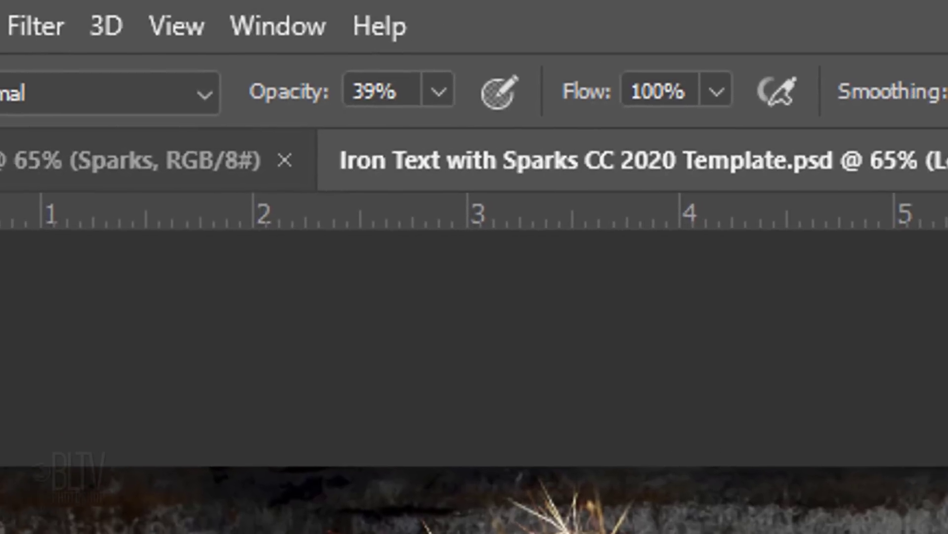
Set the brush opacity to 52% and flow to 47%
click(354, 101)
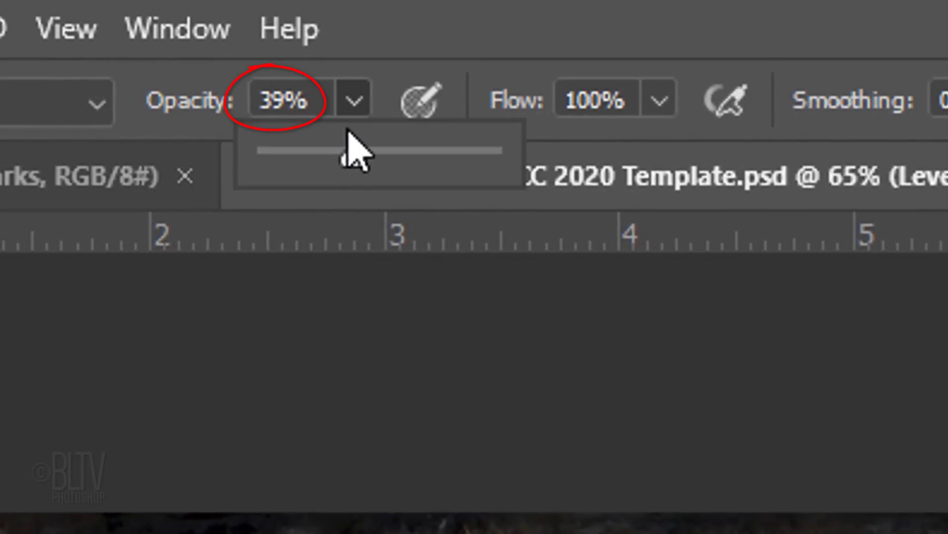
drag(349, 144, 383, 158)
click(661, 103)
drag(657, 156, 541, 158)
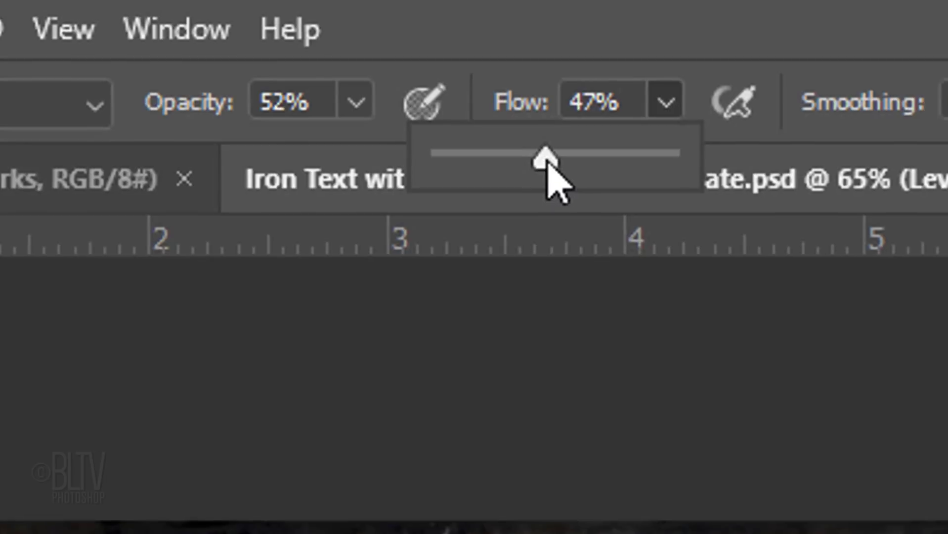